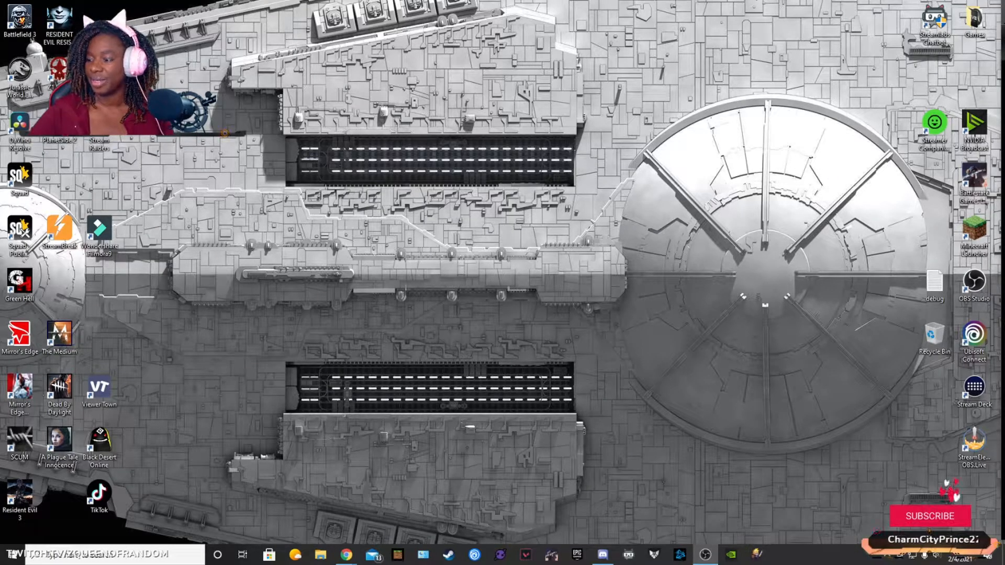
Step: Switch to Chrome with the Twitch channel page and maximize its window
left_click(346, 555)
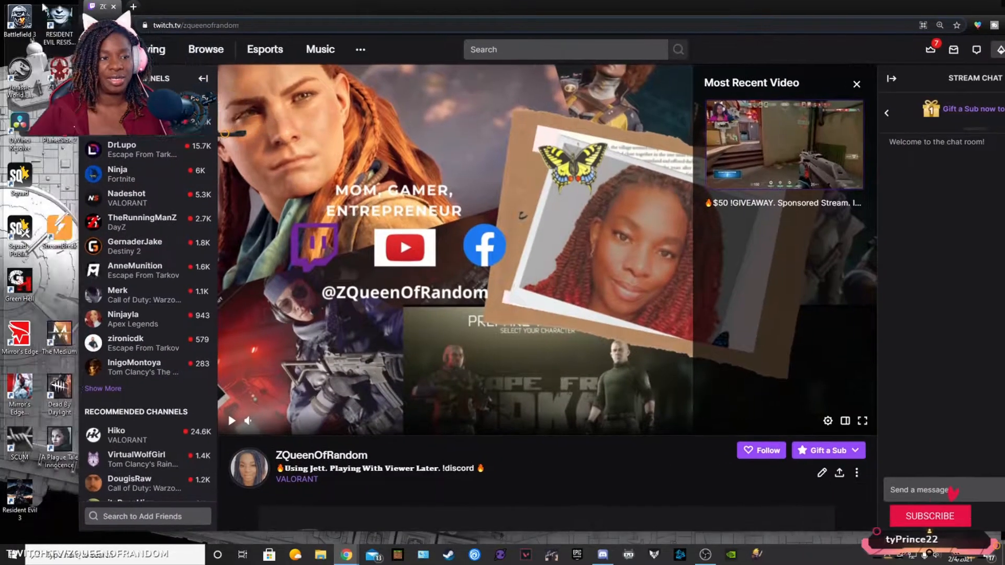
left_click_drag(42, 5, 1, 2)
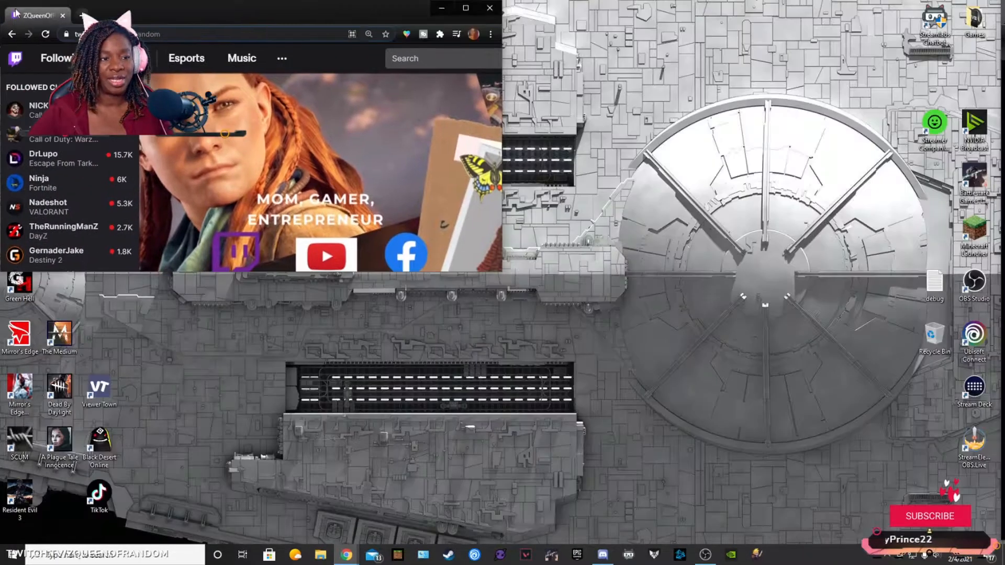
left_click(465, 9)
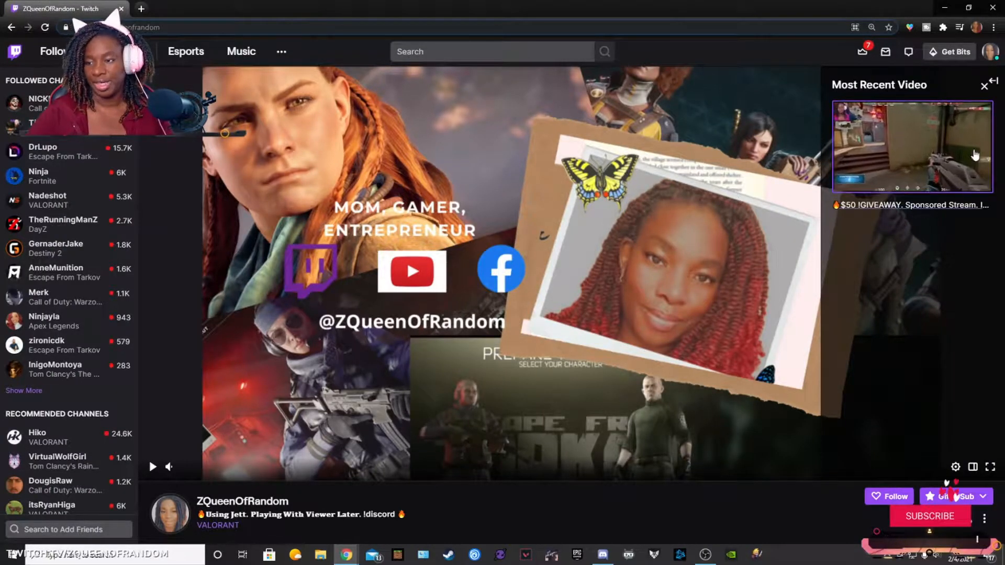
Step: Go to the Clips page of the Twitch creator dashboard and list the clips of the own channel
left_click(990, 51)
left_click(923, 170)
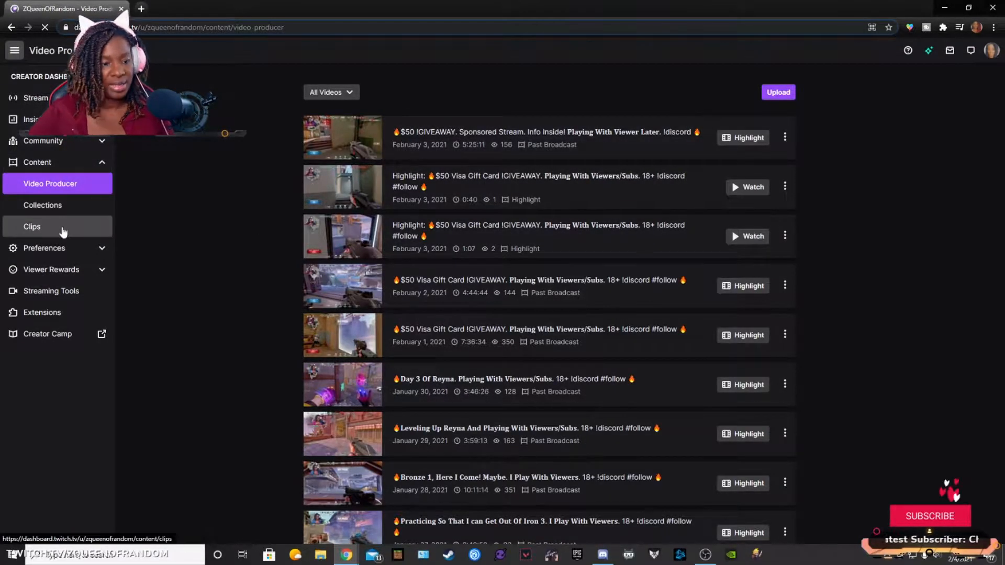
left_click(60, 227)
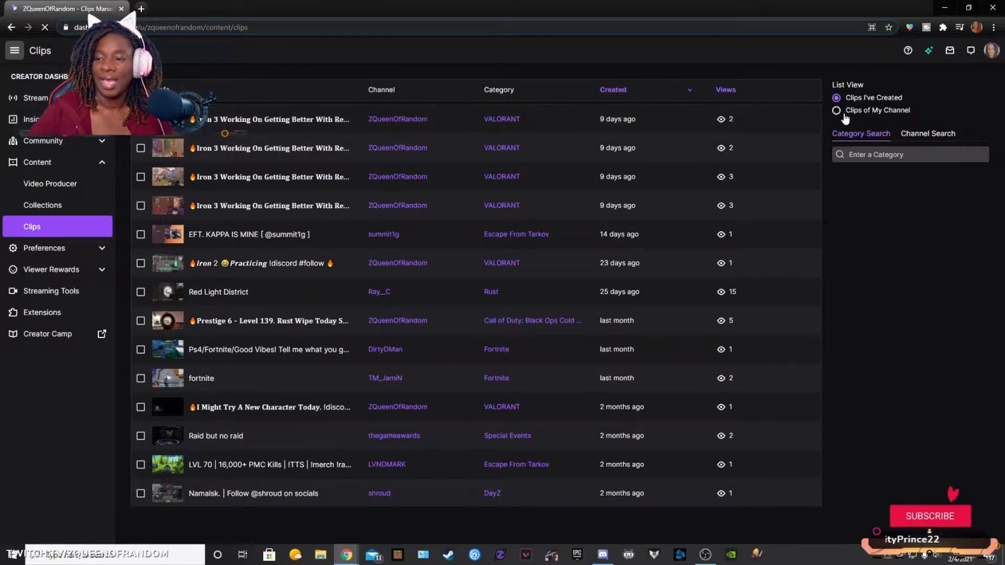
left_click(844, 113)
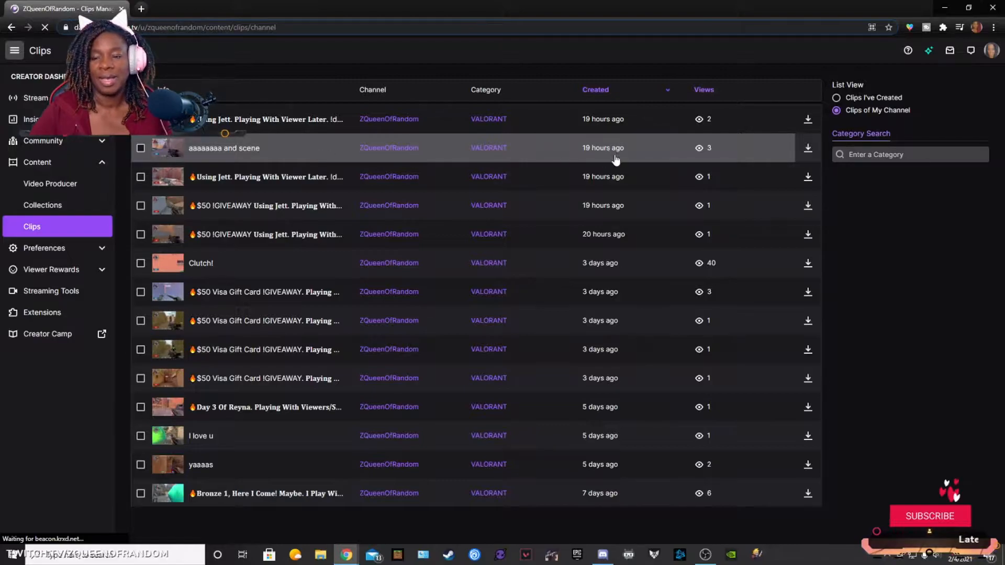
Step: Preview the clip "aaaaaaaa and scene", close its details and download it as a video file
left_click(176, 149)
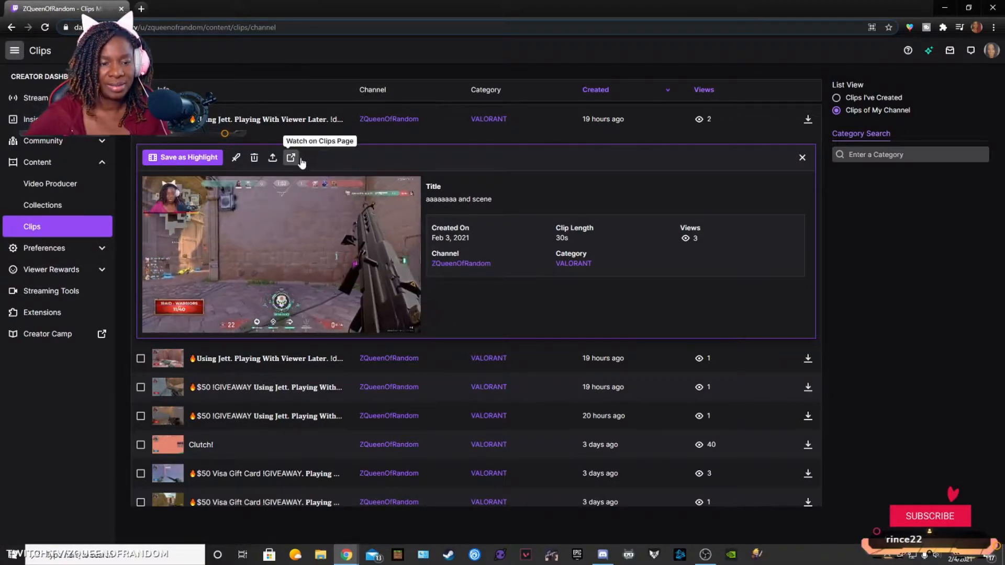
left_click(219, 253)
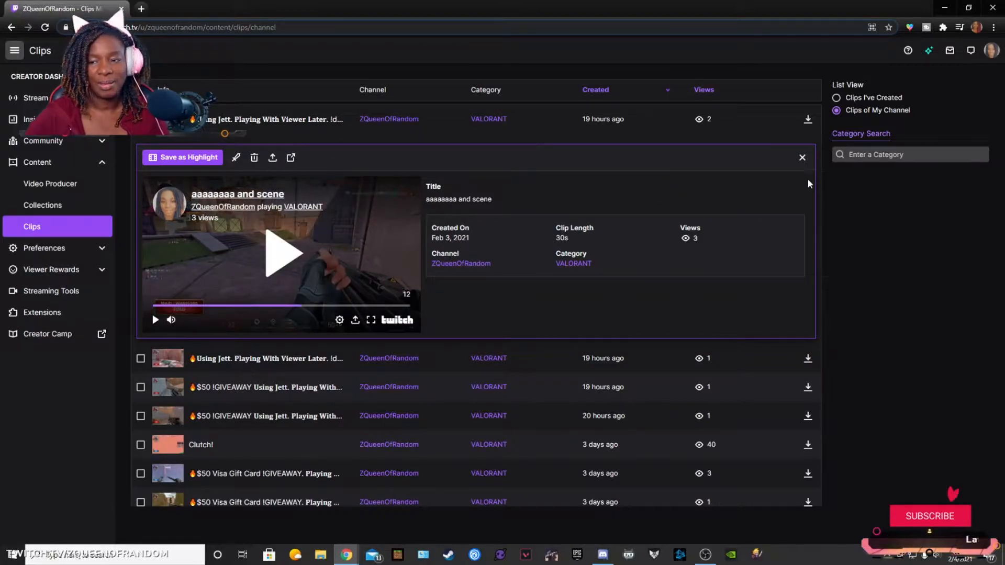
left_click(802, 158)
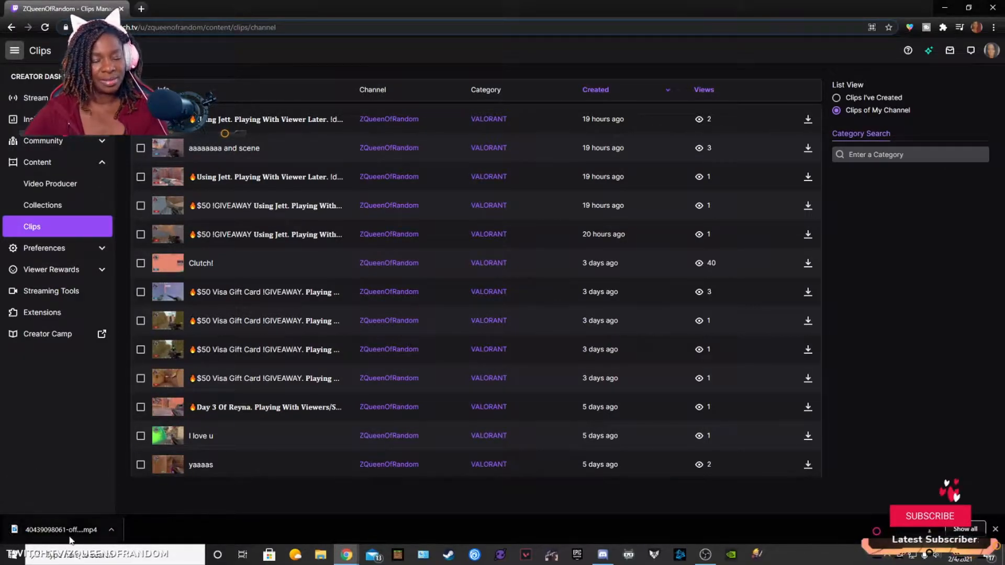
Step: Switch to DaVinci Resolve and create a new project named "Valorant Clutch"
left_click_drag(68, 6, 1004, 6)
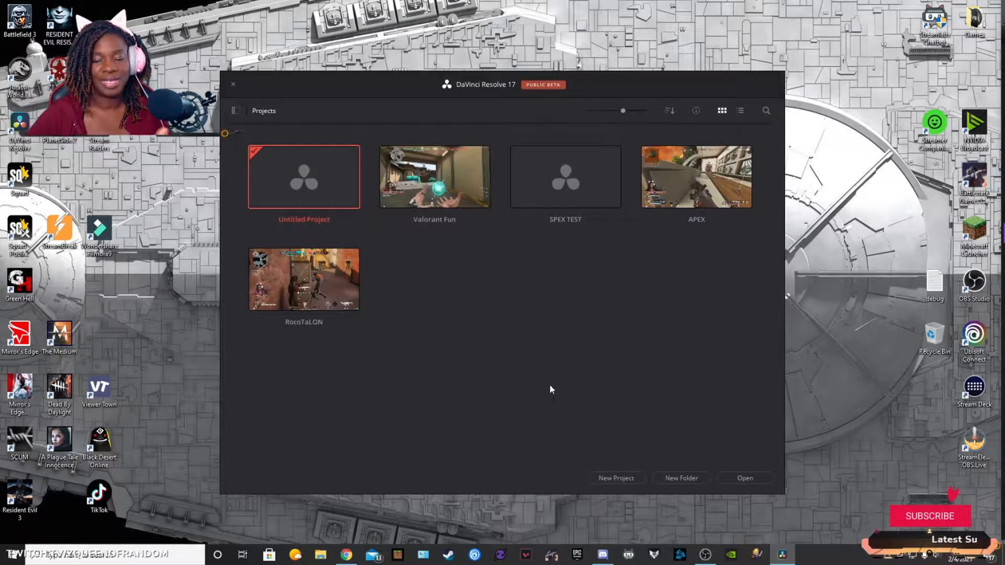
left_click(618, 477)
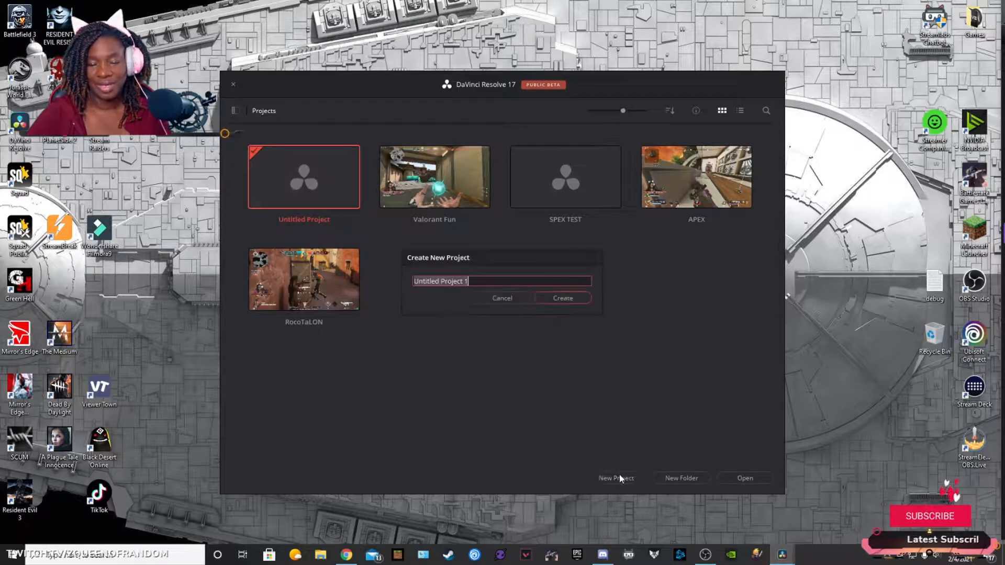
type("Val")
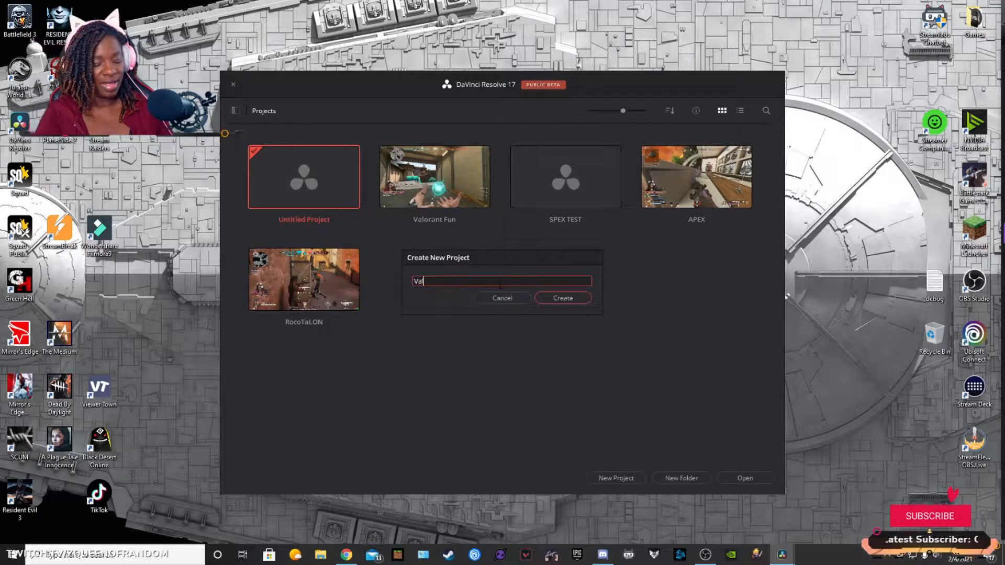
type("orant Clut")
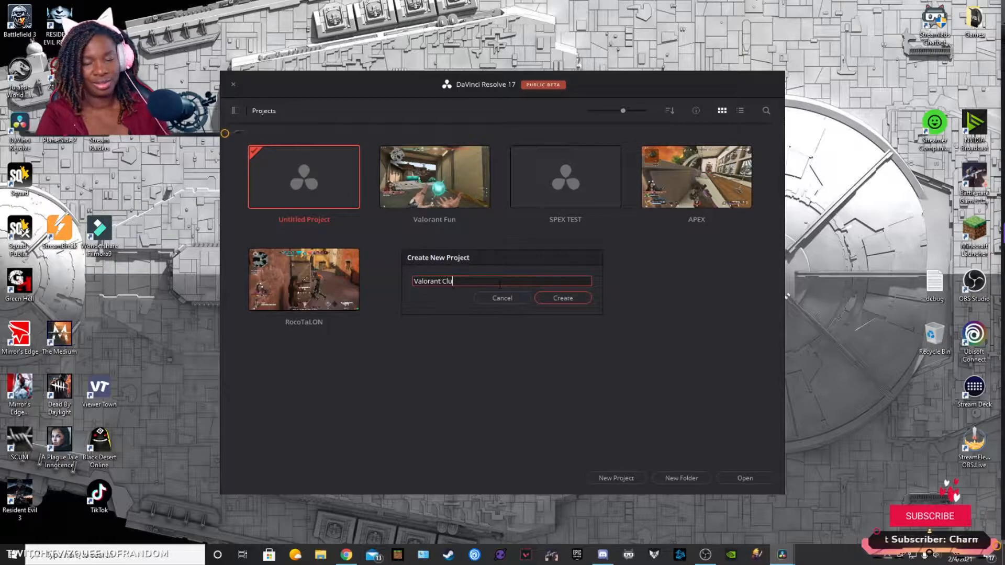
type("ch")
left_click(579, 298)
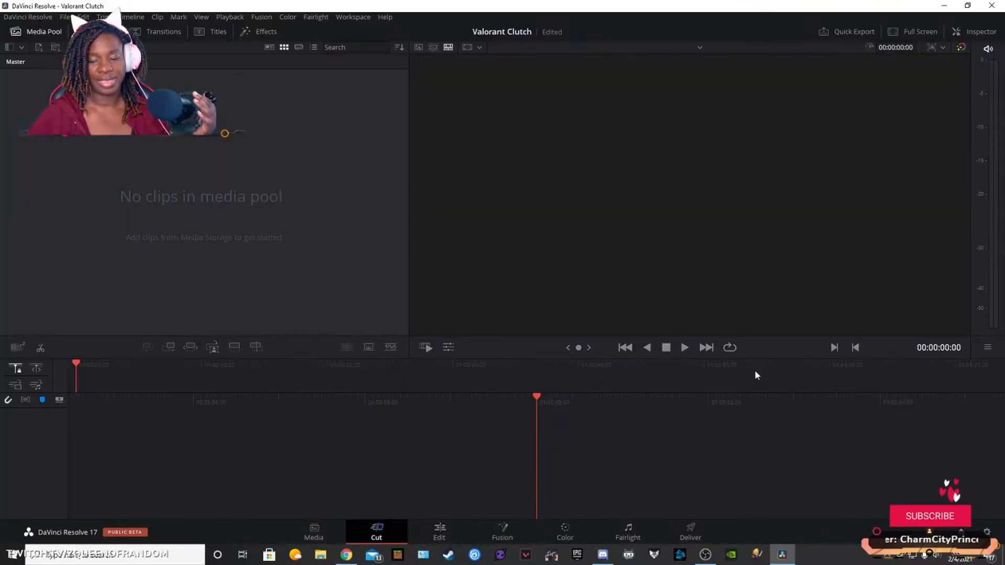
Step: Import the downloaded clip from the Seagate 2 (E:) drive into the media pool and change the project frame rate to match it
left_click(64, 17)
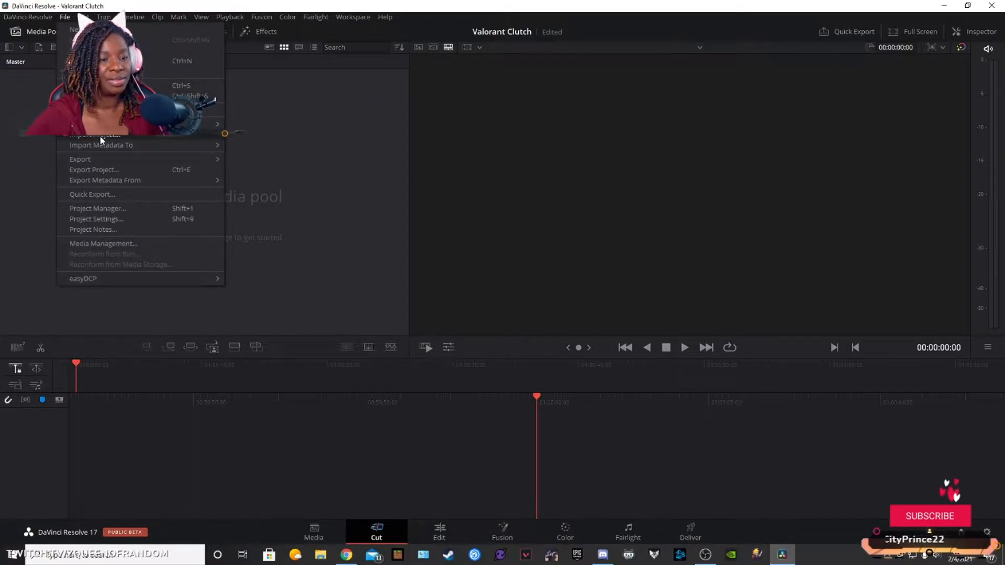
mouse_move(209, 124)
left_click(249, 138)
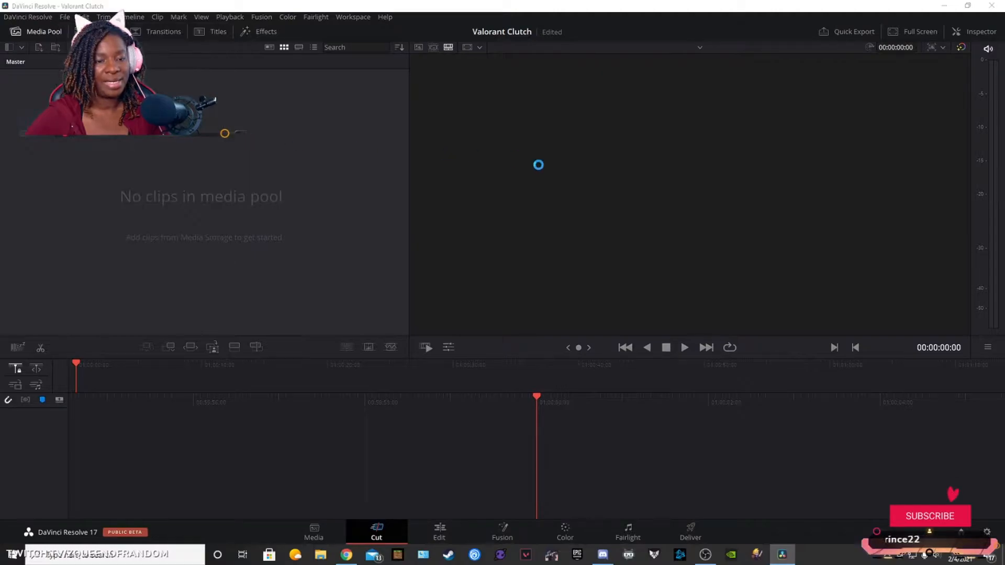
scroll(67, 200, "down", 2)
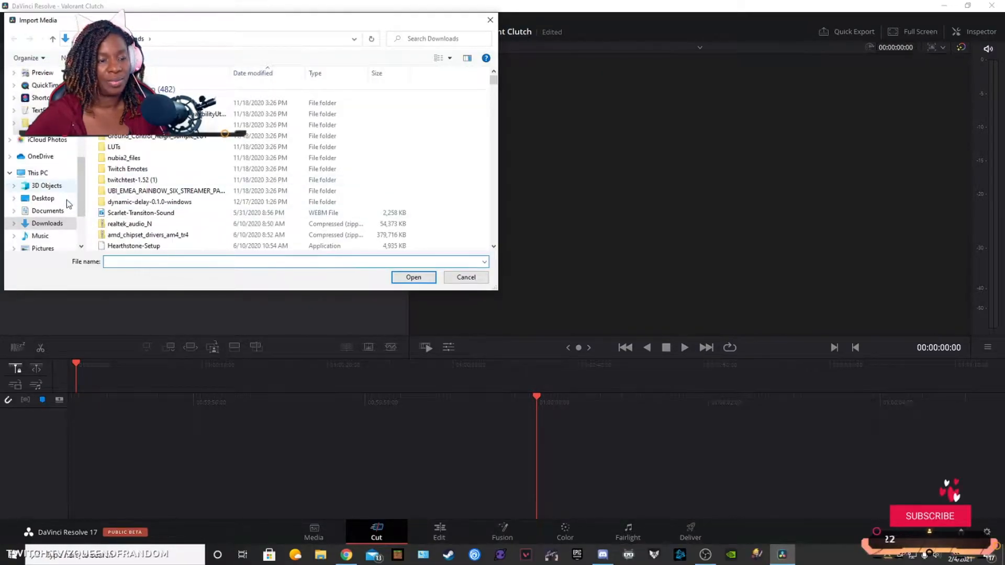
scroll(67, 200, "down", 1)
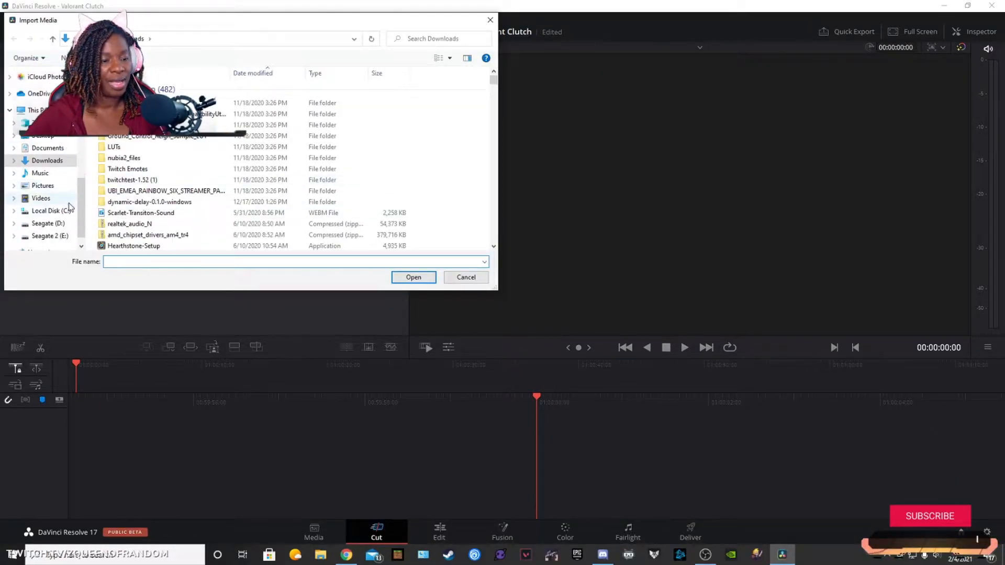
left_click(48, 236)
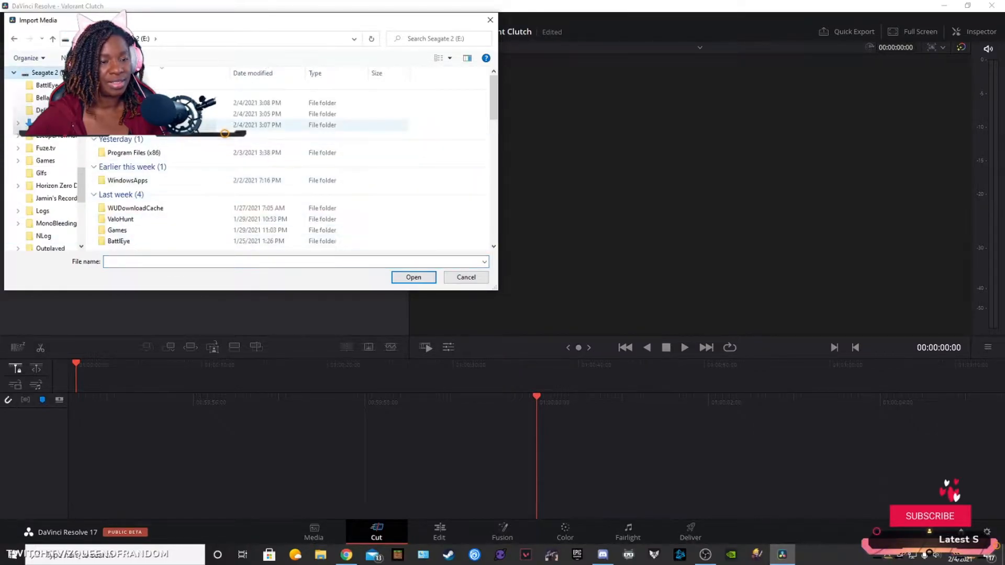
double_click(195, 125)
double_click(198, 103)
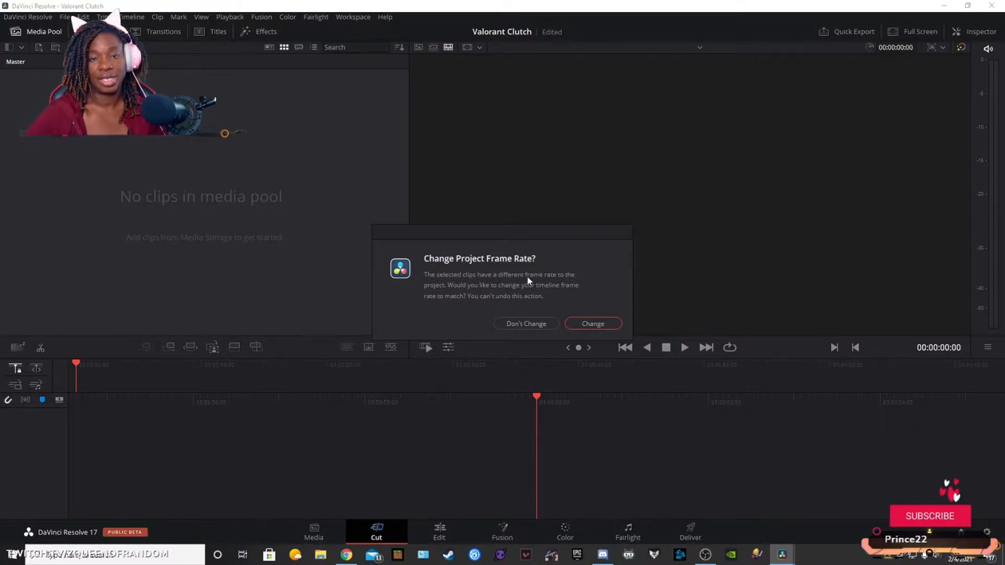
left_click(588, 323)
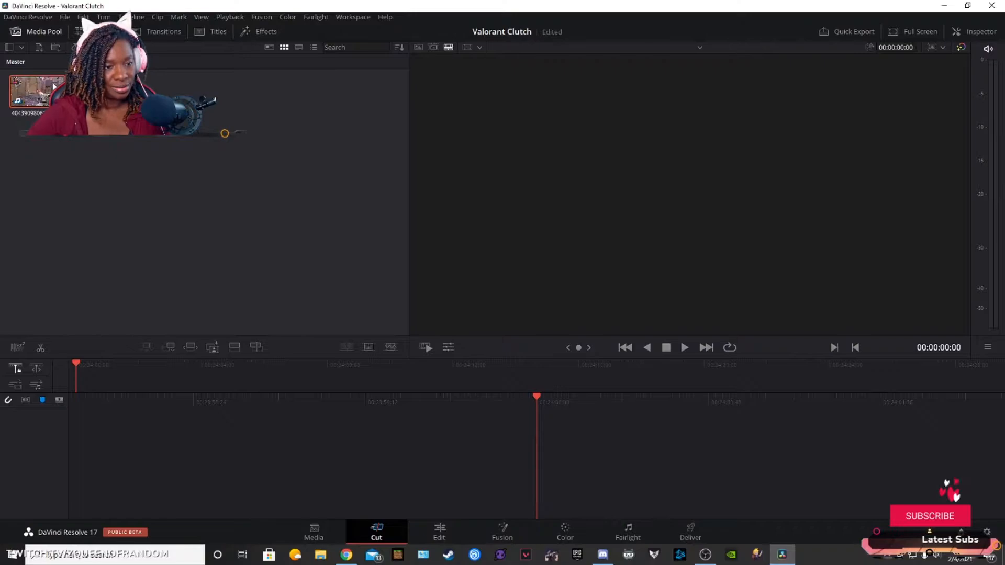
left_click(65, 18)
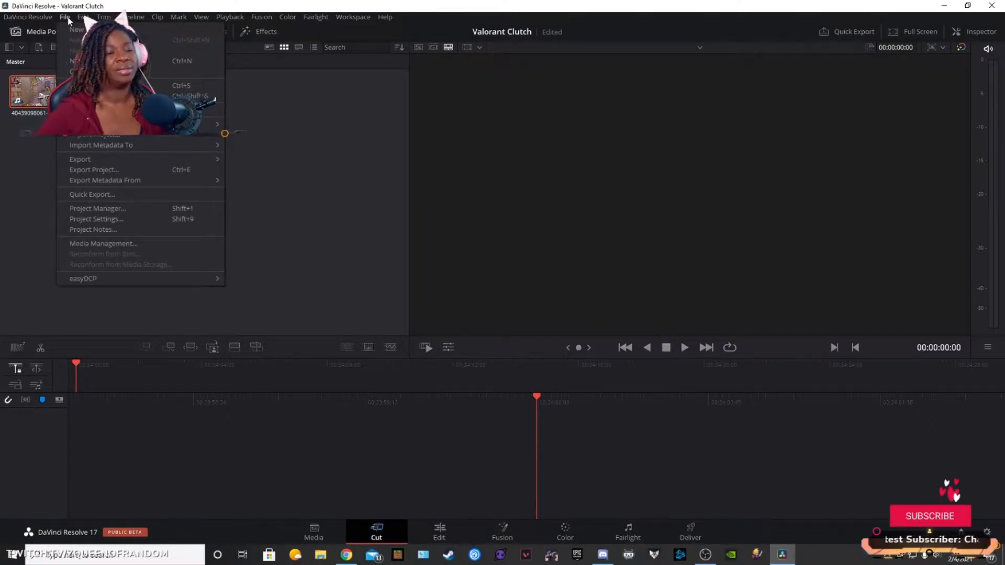
mouse_move(82, 17)
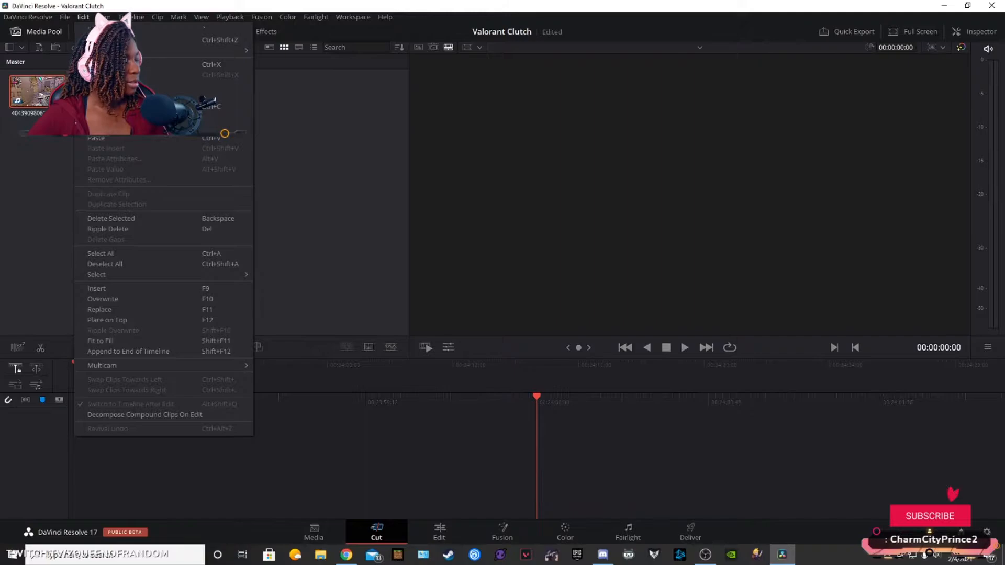
key("alt+Tab")
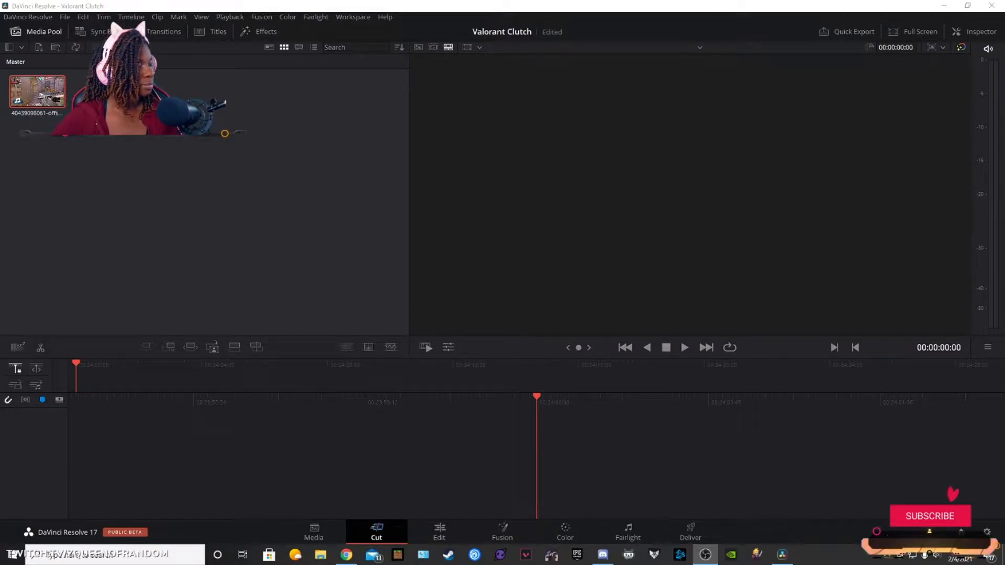
left_click(225, 224)
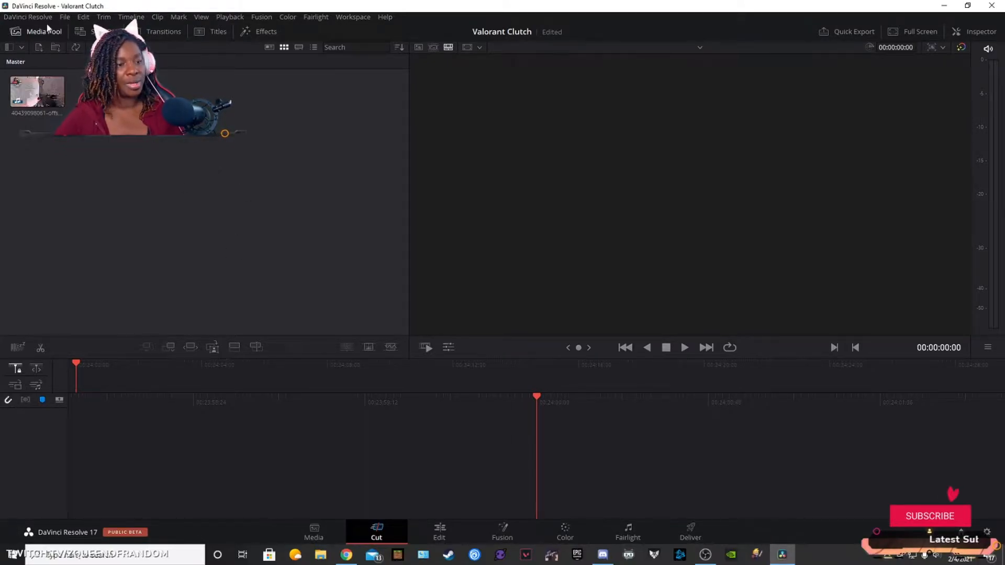
Step: Set the timeline resolution in the project's master settings to 1080 x 1920 and save the settings
left_click(64, 18)
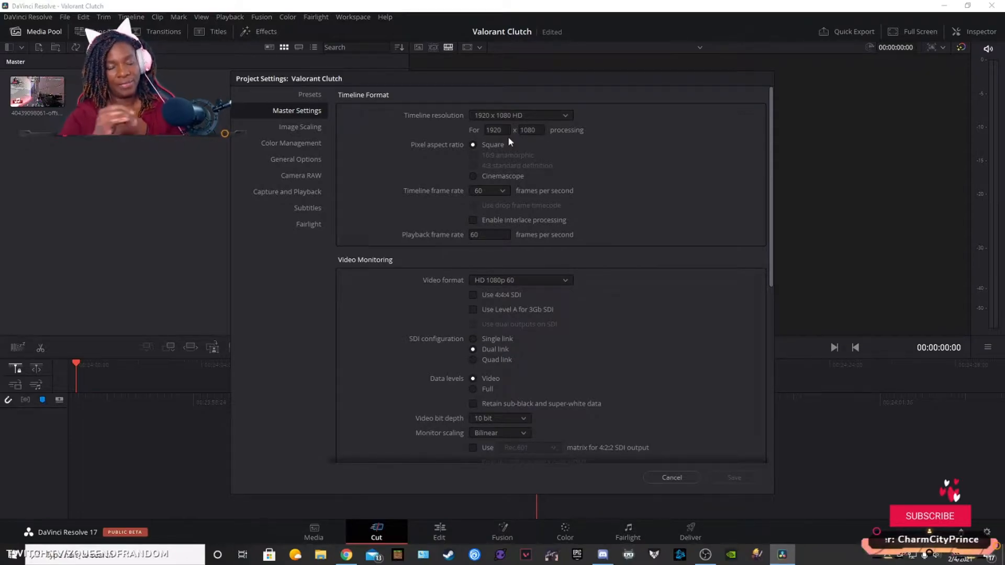
left_click(487, 130)
type("10")
key("Tab")
type("1920")
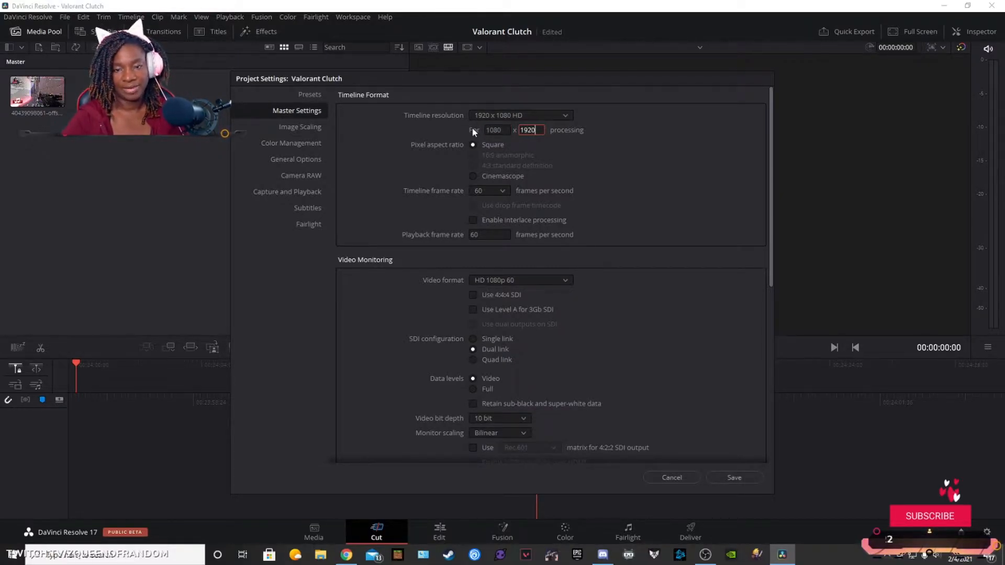
left_click(727, 477)
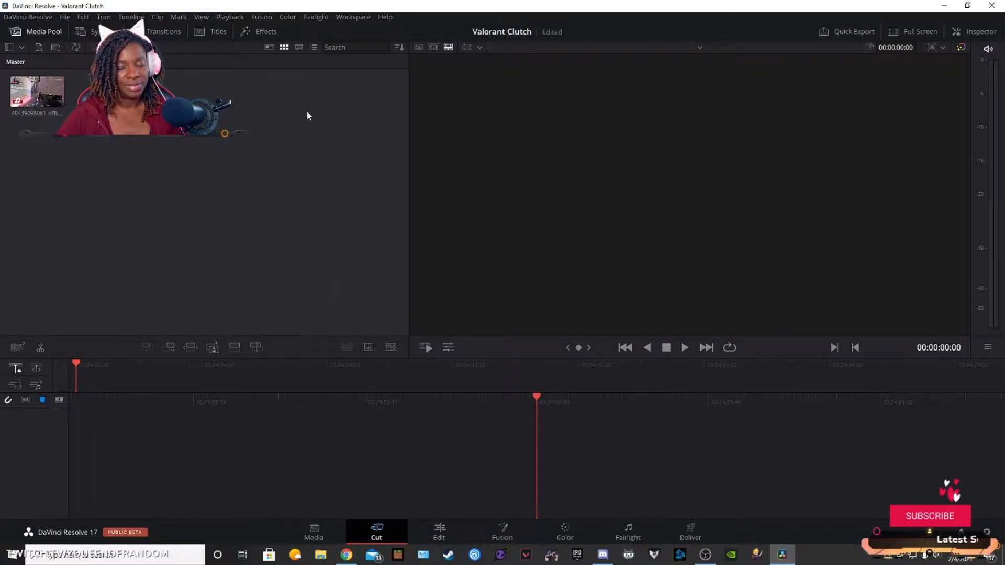
Step: Place the imported clip at the start of a new timeline and switch to the Edit page
left_click(35, 88)
left_click_drag(35, 87, 109, 393)
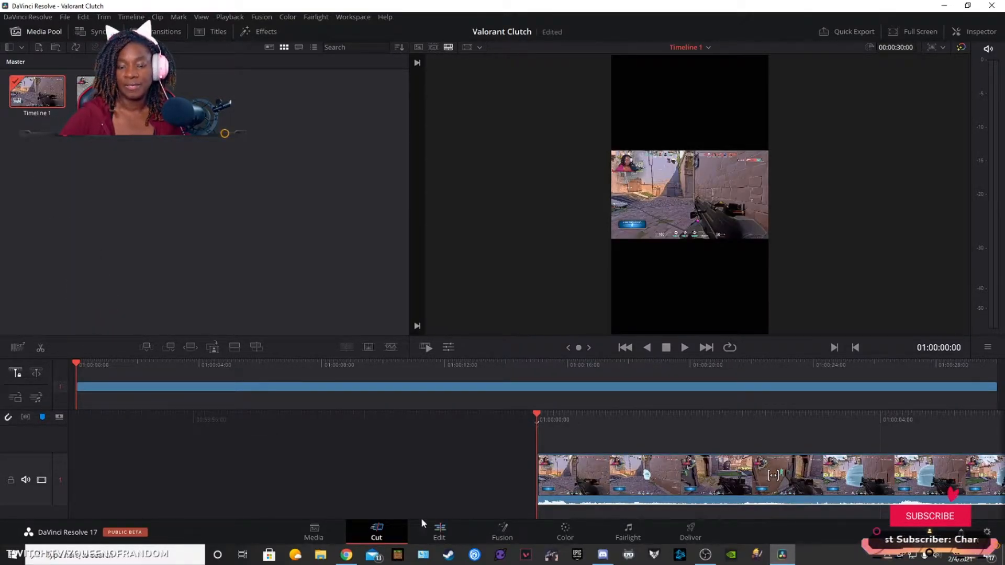
left_click(440, 531)
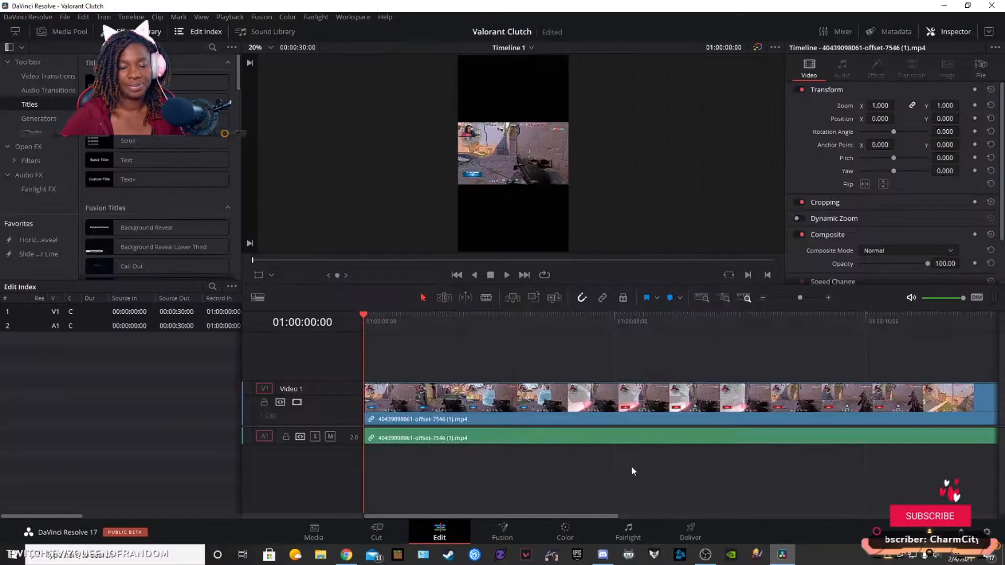
Step: Add a second copy of the clip from the media pool on Video 2, aligned with the start of the first copy
left_click(60, 33)
left_click(198, 85)
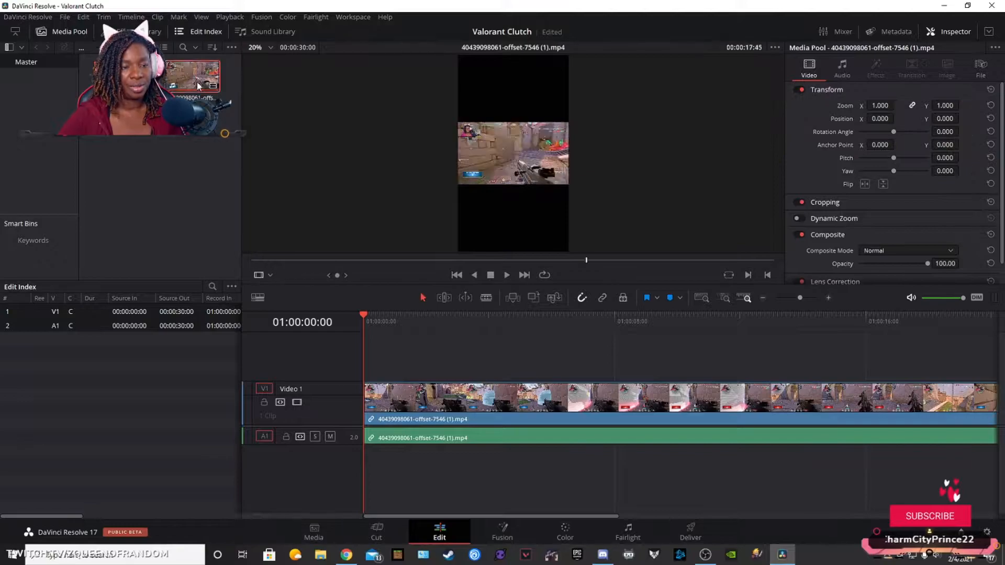
left_click_drag(198, 85, 368, 377)
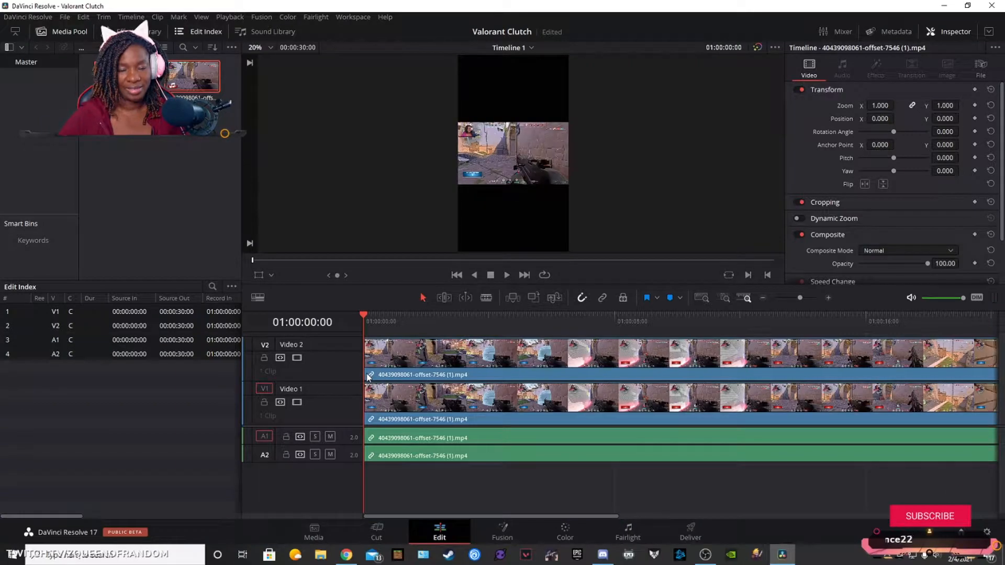
Step: Disable the duplicate audio clip on track A2
left_click(404, 454)
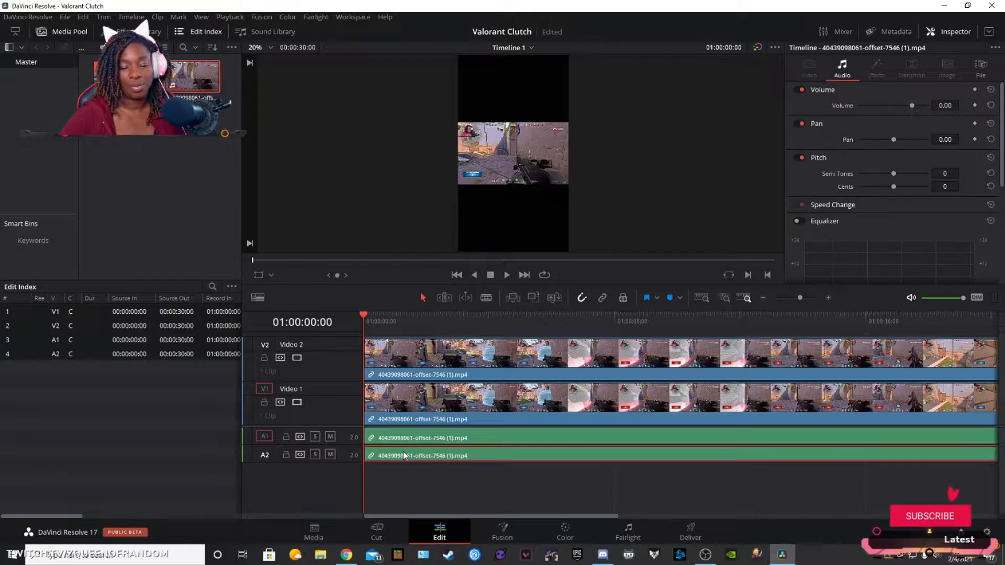
right_click(403, 455)
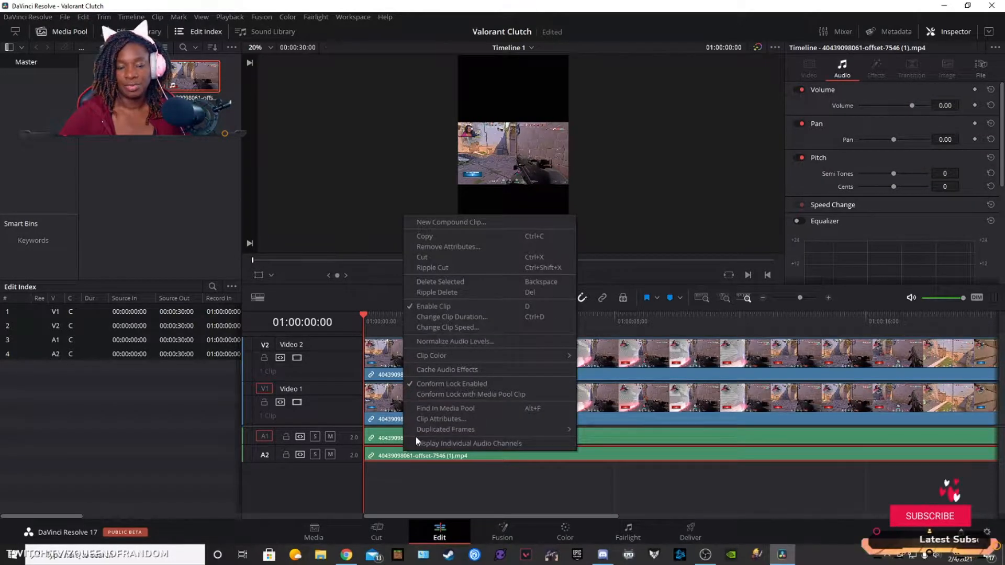
left_click(444, 308)
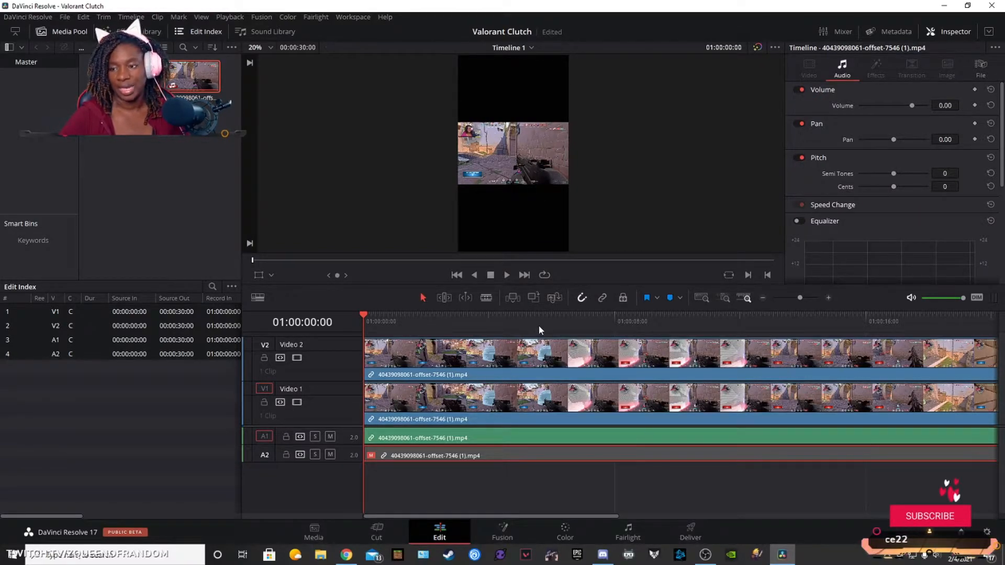
Step: Scale the Video 1 clip to a zoom of 3.220 so the gameplay fills the vertical frame
left_click(426, 401)
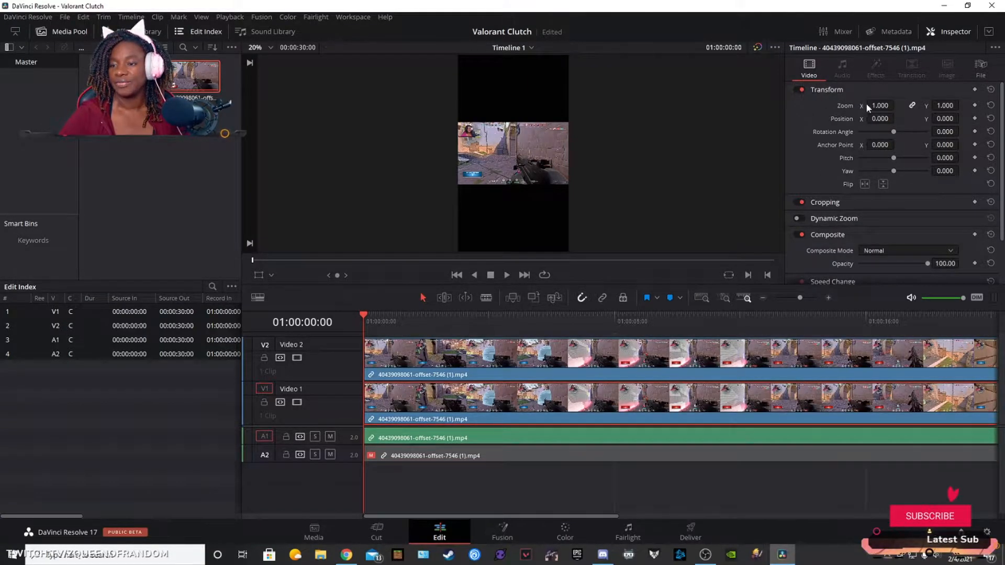
left_click_drag(880, 106, 996, 105)
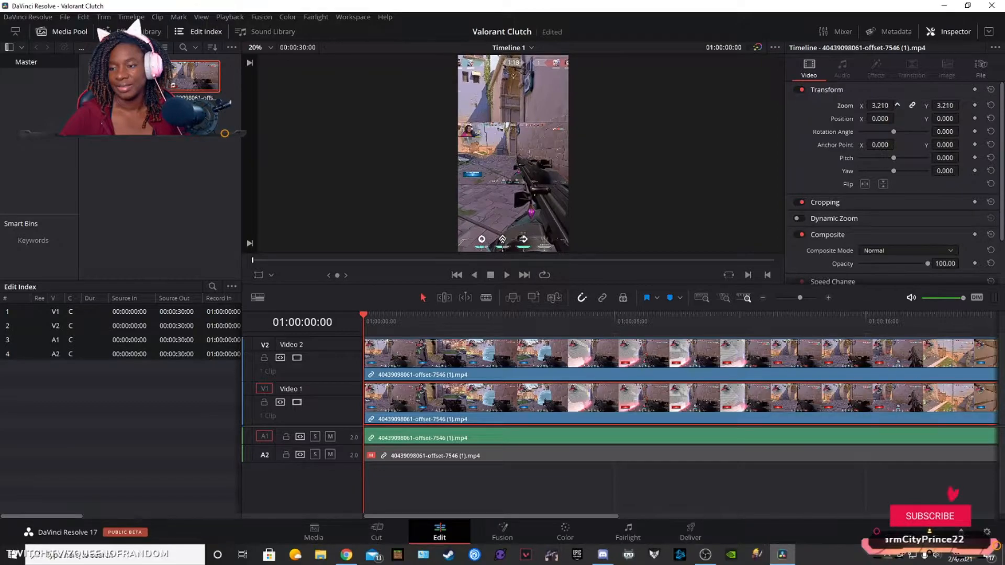
left_click_drag(897, 105, 896, 105)
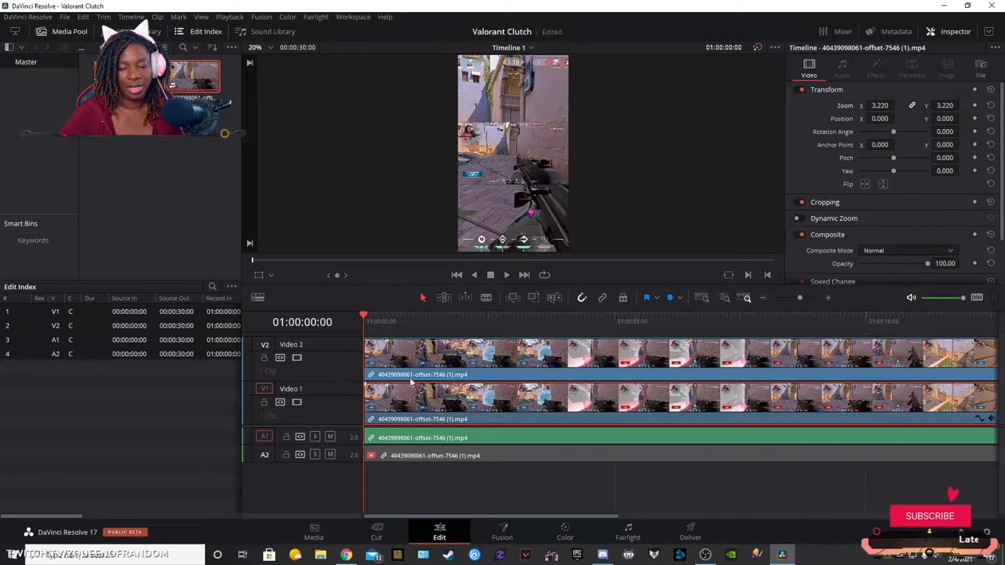
Step: On the Fusion page, add an ellipse mask to the Video 2 clip's MediaIn1 node and centre it over the facecam
left_click(458, 349)
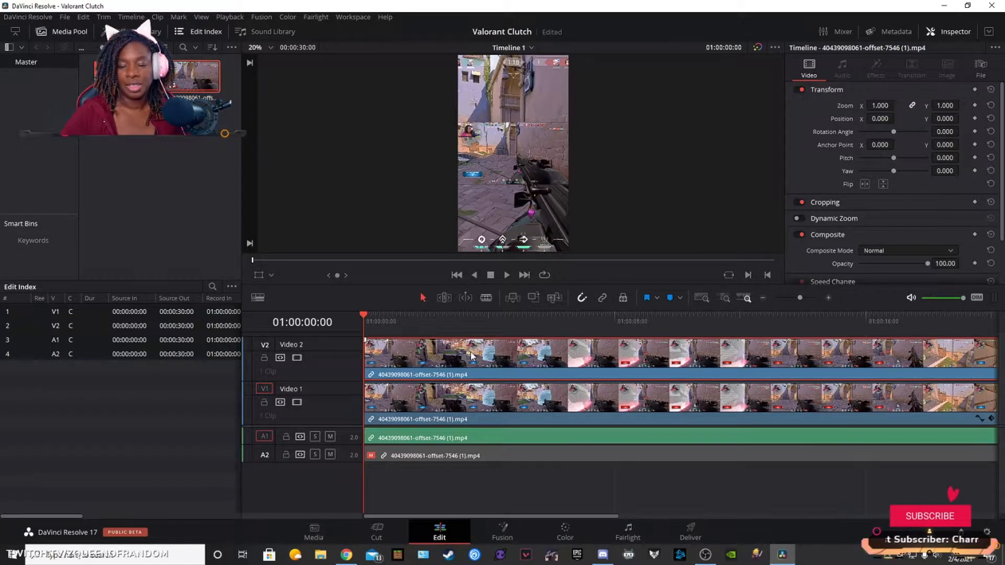
left_click(505, 533)
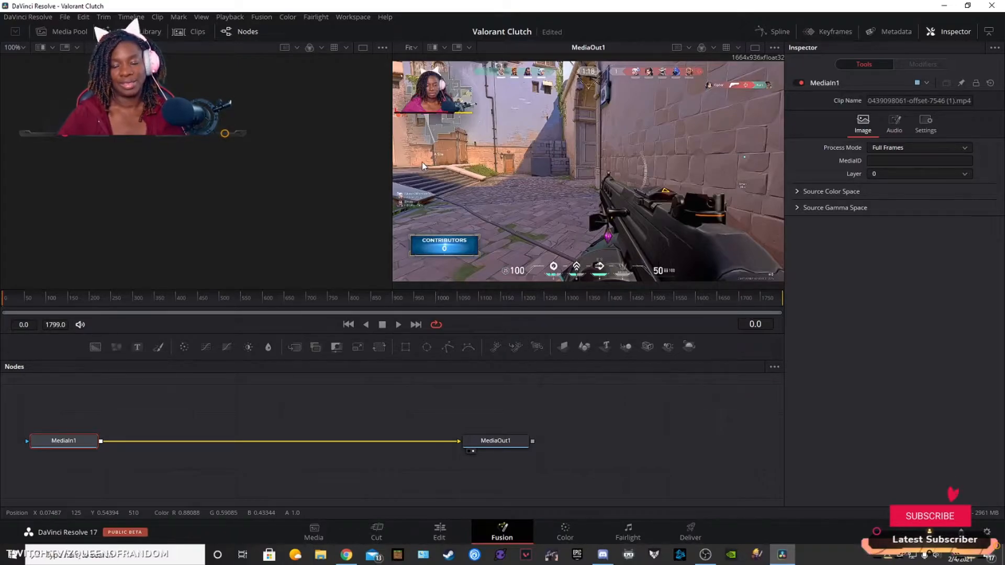
left_click(427, 347)
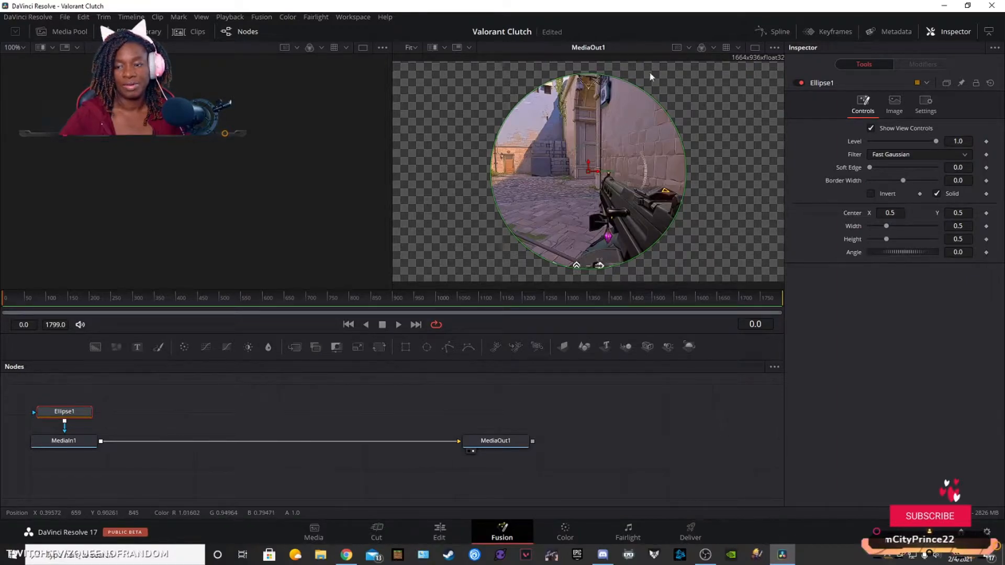
left_click_drag(588, 171, 435, 99)
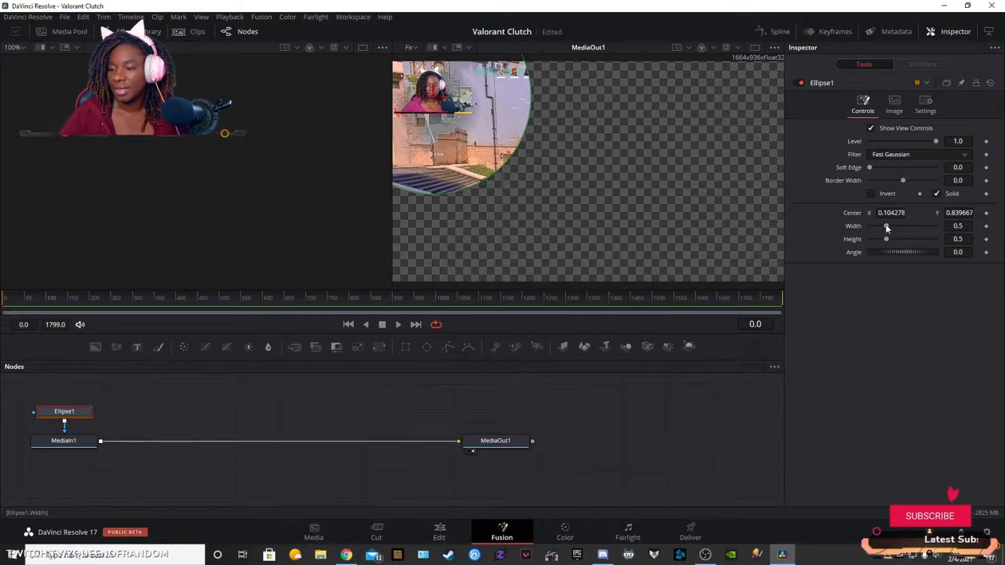
Step: Size the ellipse mask around the facecam to width 0.205 and height 0.189, and return to the Edit page
left_click_drag(887, 228, 878, 224)
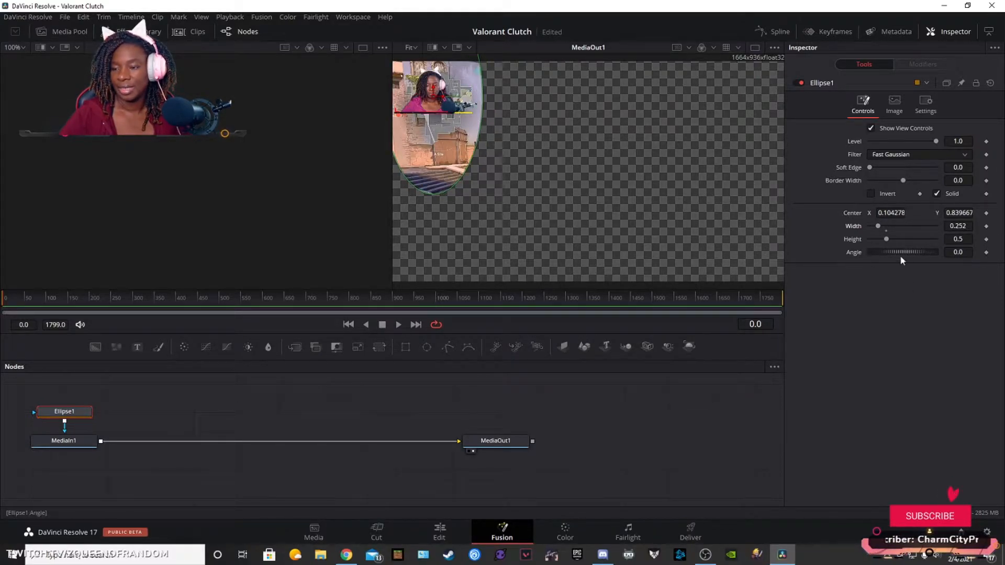
left_click_drag(881, 240, 875, 239)
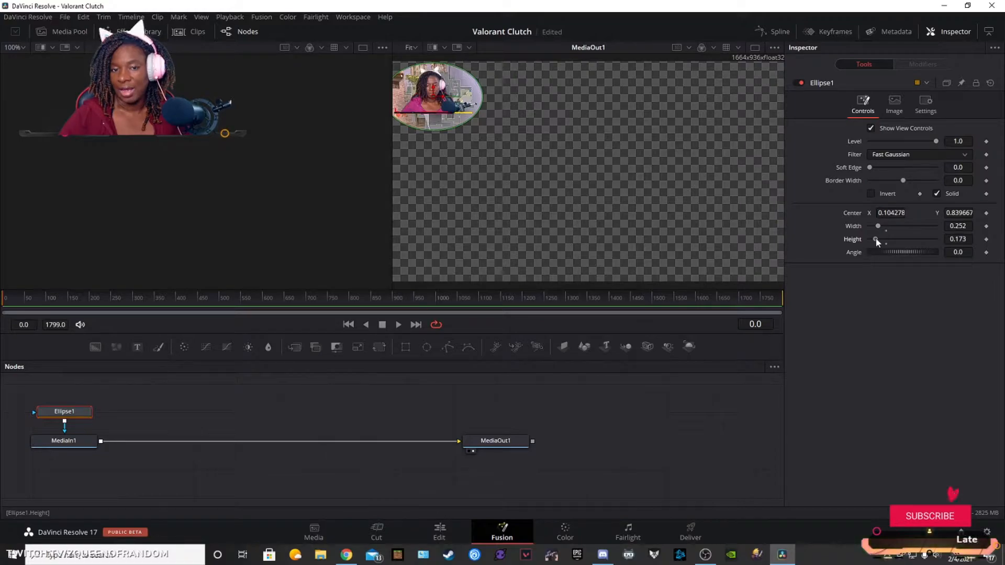
mouse_move(875, 237)
left_mouse_down()
mouse_move(877, 225)
mouse_move(878, 240)
left_mouse_up()
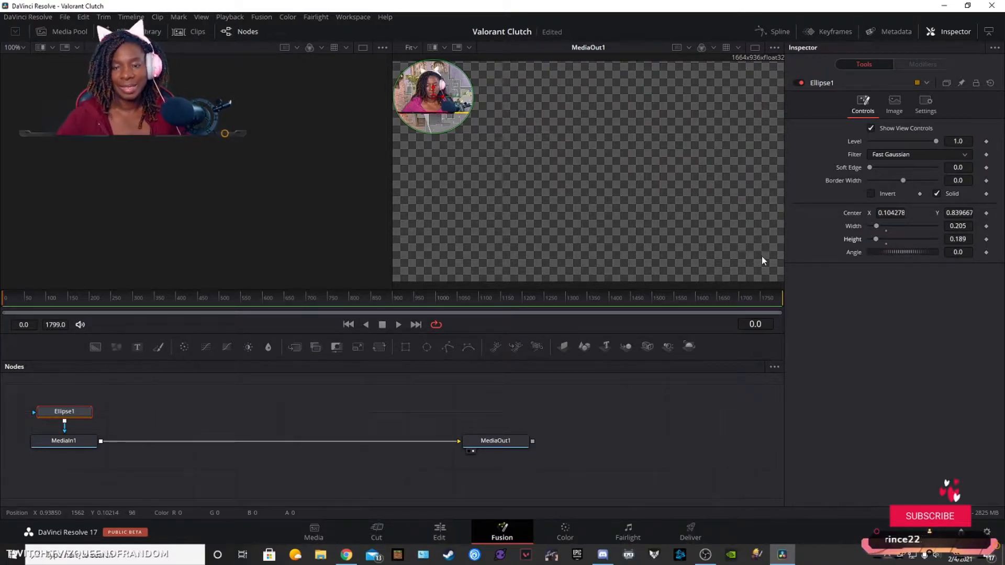
left_click(439, 532)
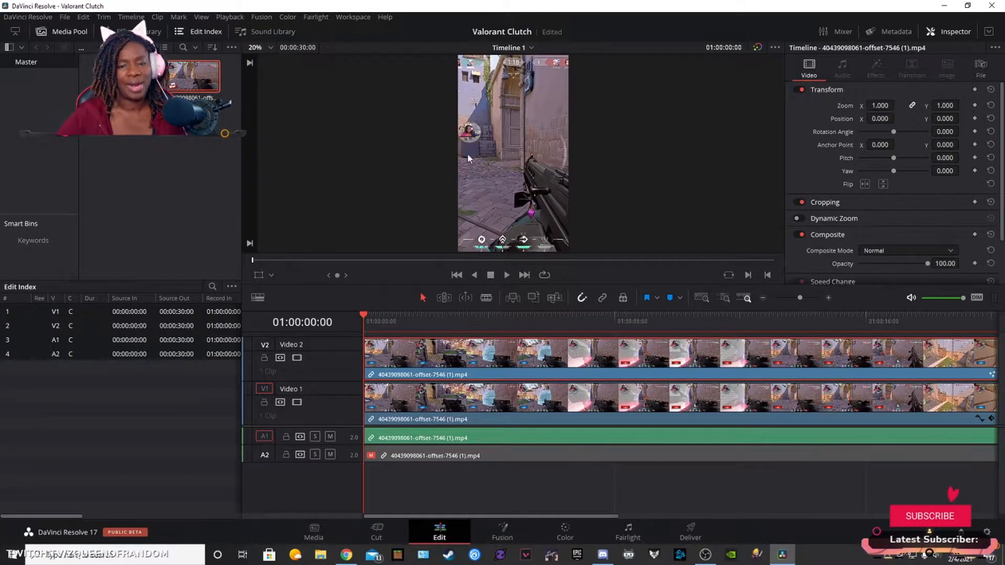
Step: Play the first few seconds of the timeline to check the masked facecam, and return the playhead to the start
left_click(508, 275)
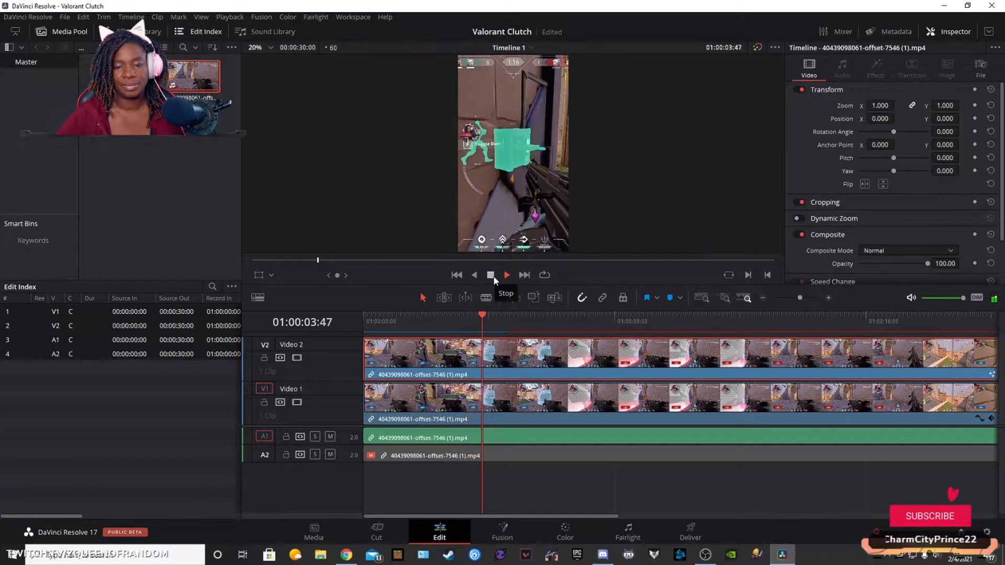
left_click(492, 277)
left_click_drag(321, 262, 244, 257)
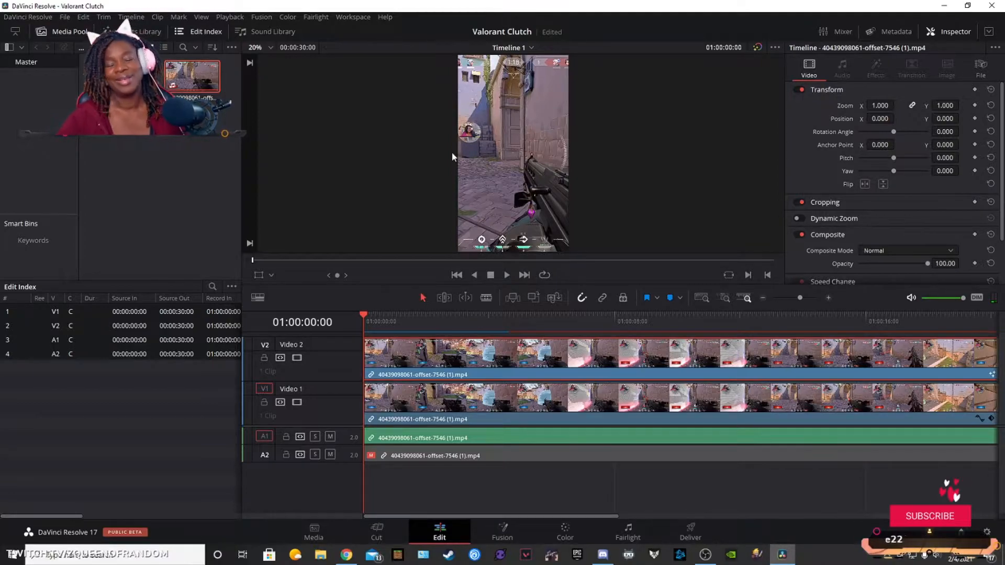
Step: Transform the Video 2 facecam overlay to about 2.067 zoom and position X 858, Y 301 near the frame's upper edge, and play the timeline
left_click(272, 276)
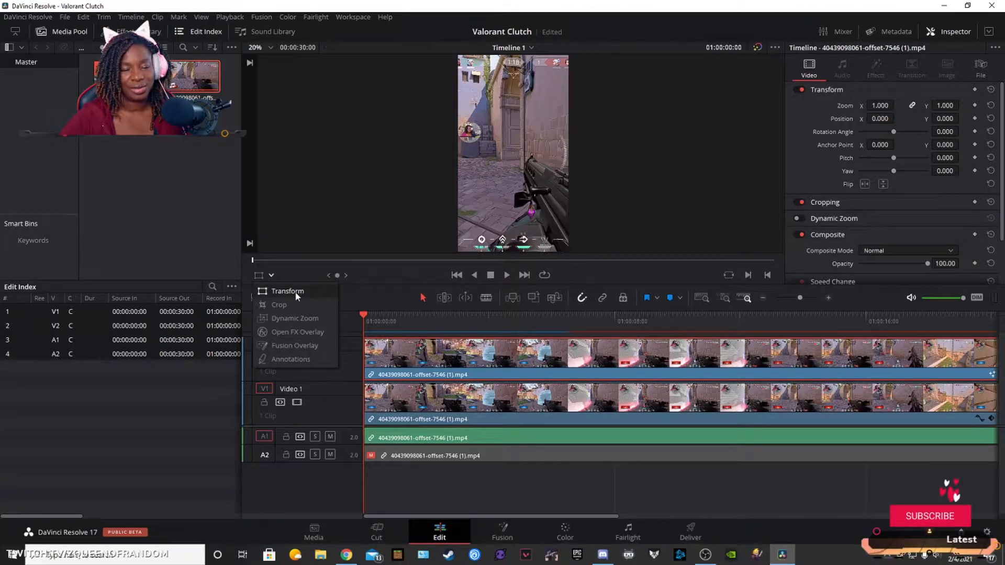
left_click(285, 291)
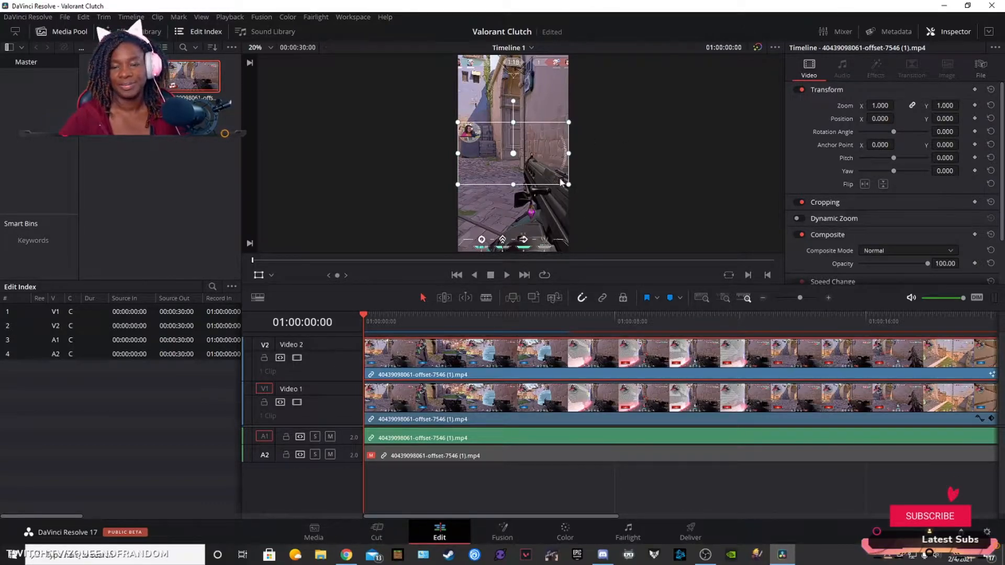
left_click_drag(569, 185, 597, 197)
left_click_drag(628, 207, 635, 215)
left_click_drag(546, 174, 619, 135)
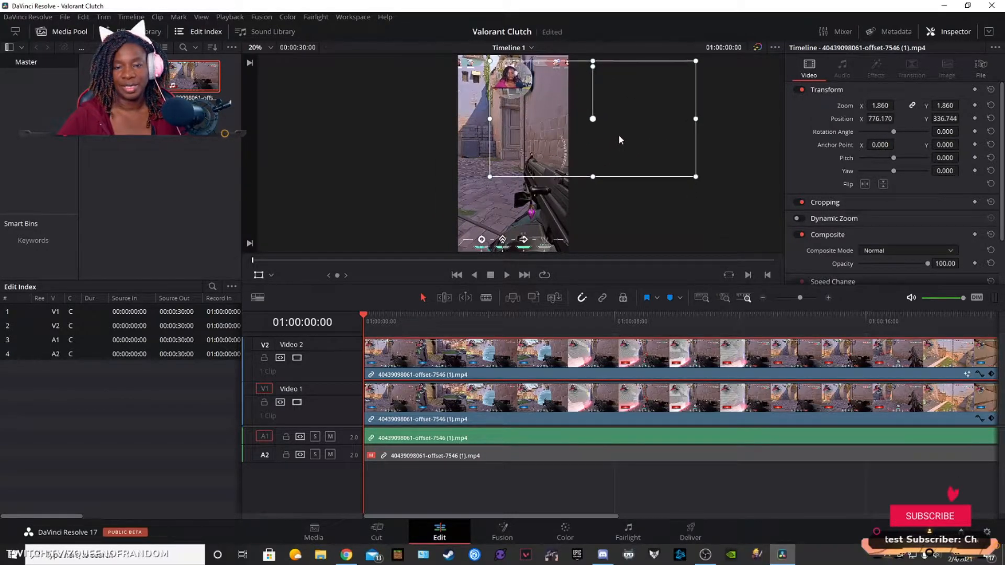
left_click_drag(696, 178, 702, 180)
left_click_drag(566, 131, 570, 131)
left_click_drag(708, 180, 712, 185)
left_click_drag(584, 149, 587, 153)
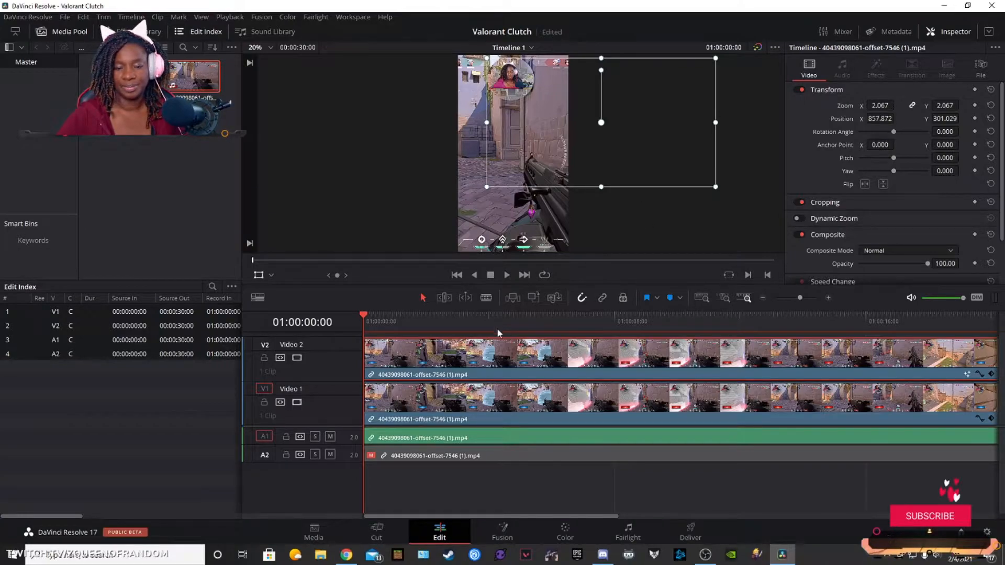
left_click(507, 275)
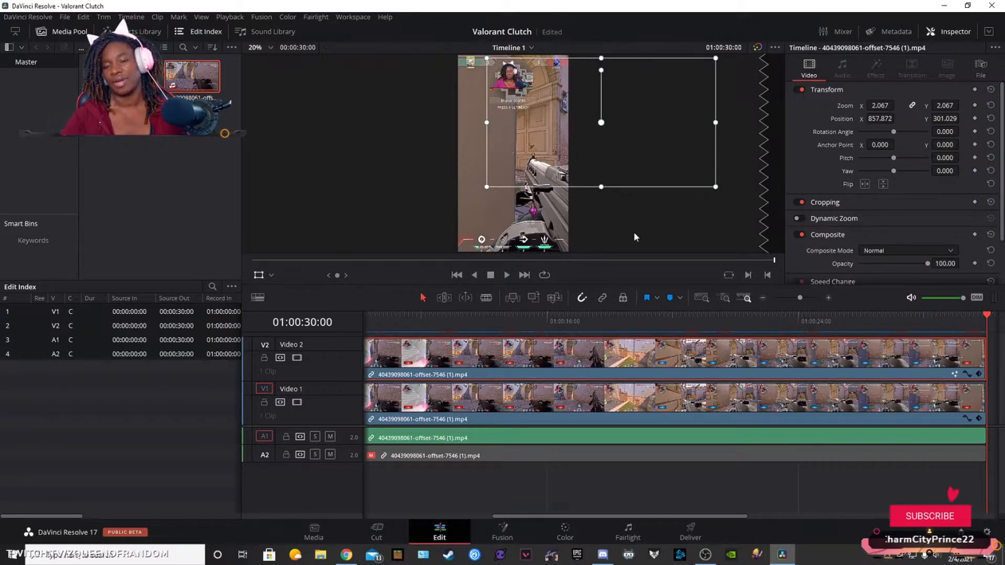
Step: On the Deliver page, set the export format to MP4
left_click(692, 534)
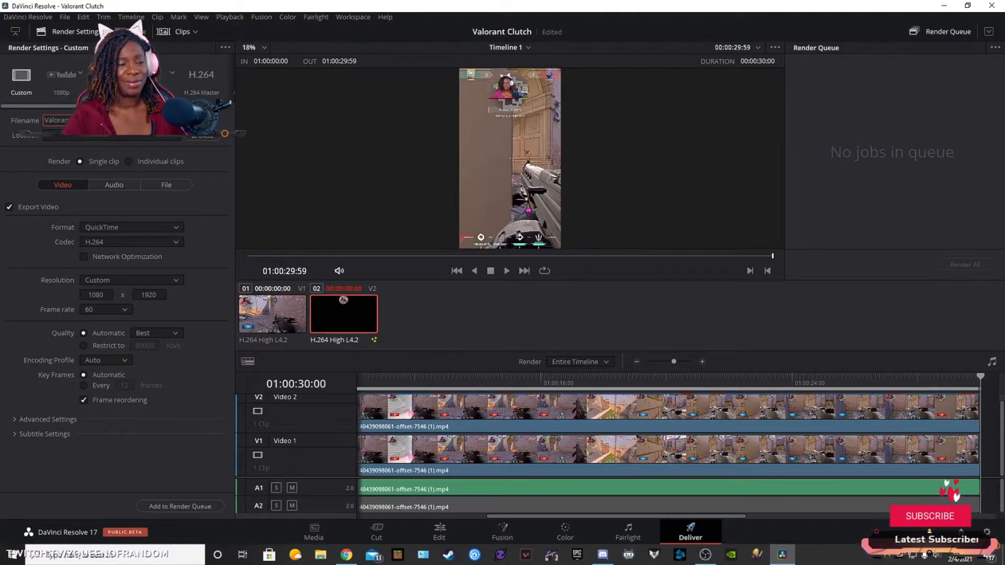
left_click(115, 228)
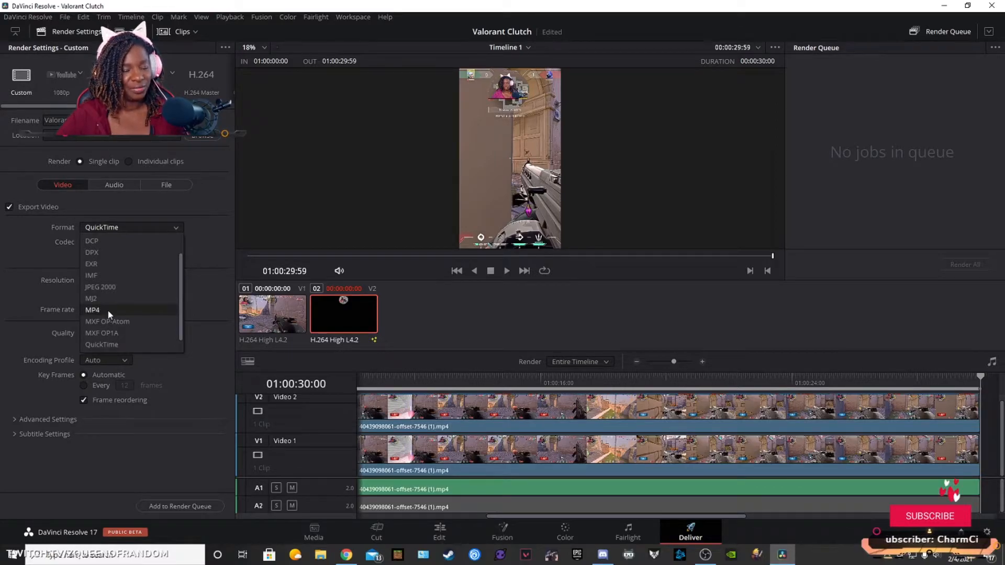
left_click(108, 309)
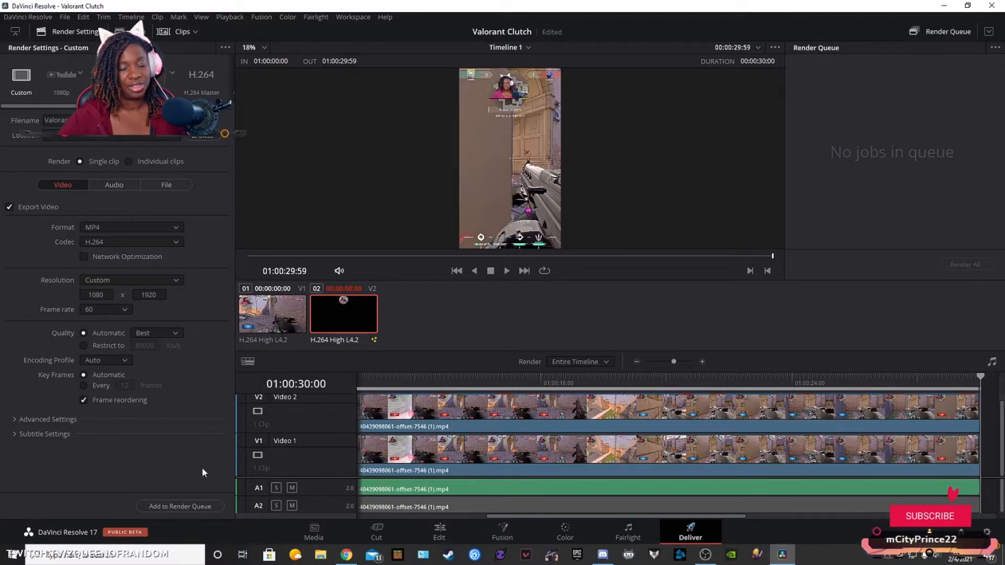
Step: Queue the export as Valorant Clutch in the TikToks folder and render all jobs
left_click(179, 507)
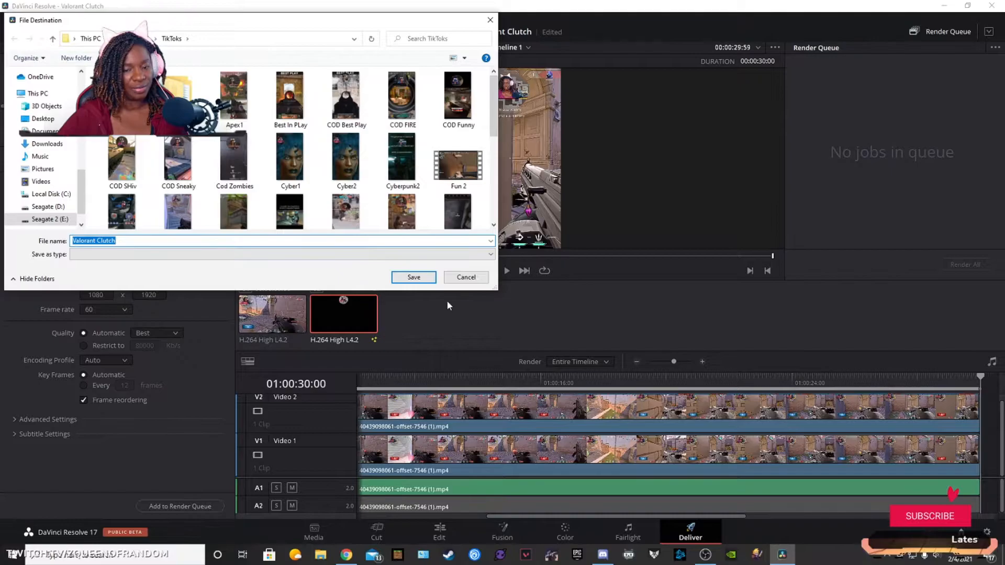
left_click(414, 278)
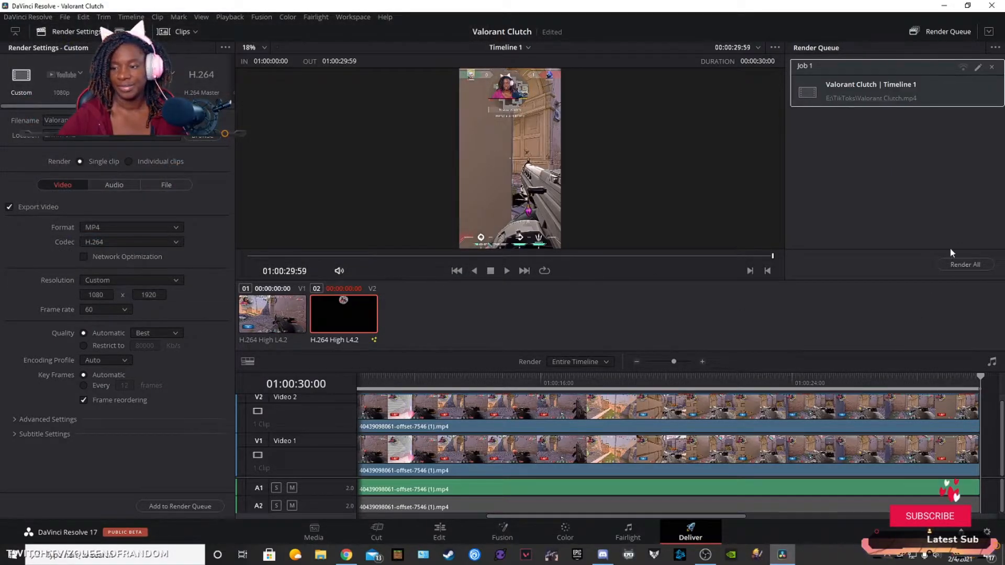
left_click(963, 263)
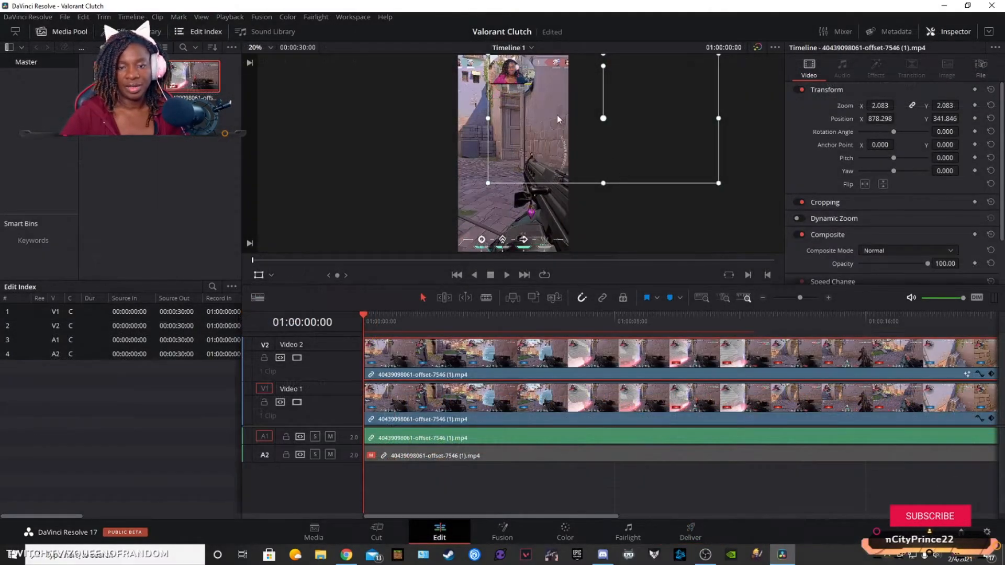
Step: Lower the facecam overlay to a Y position of 316.335, play the opening seconds, and return the playhead to the start
left_click_drag(589, 125, 589, 127)
left_click(506, 275)
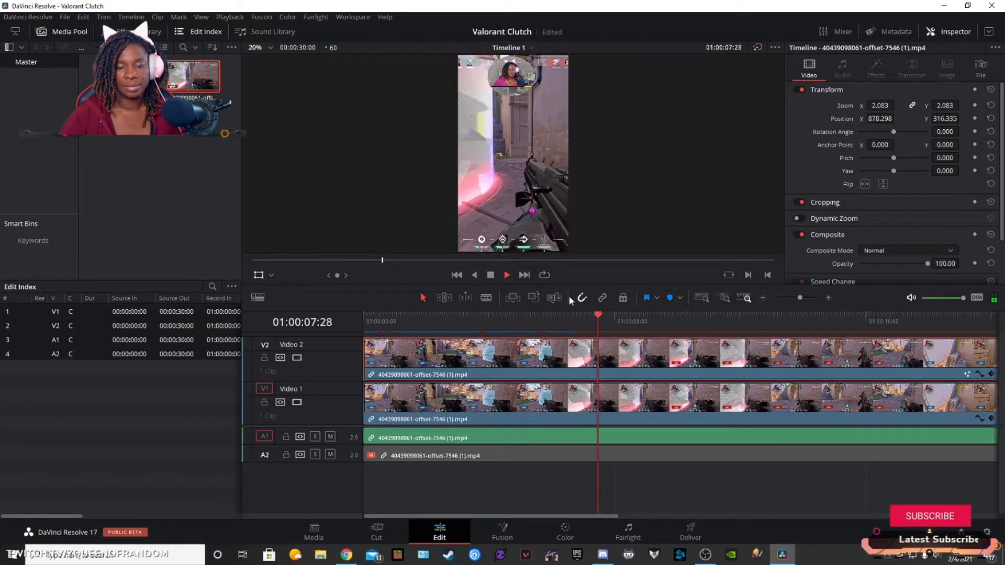
key("space")
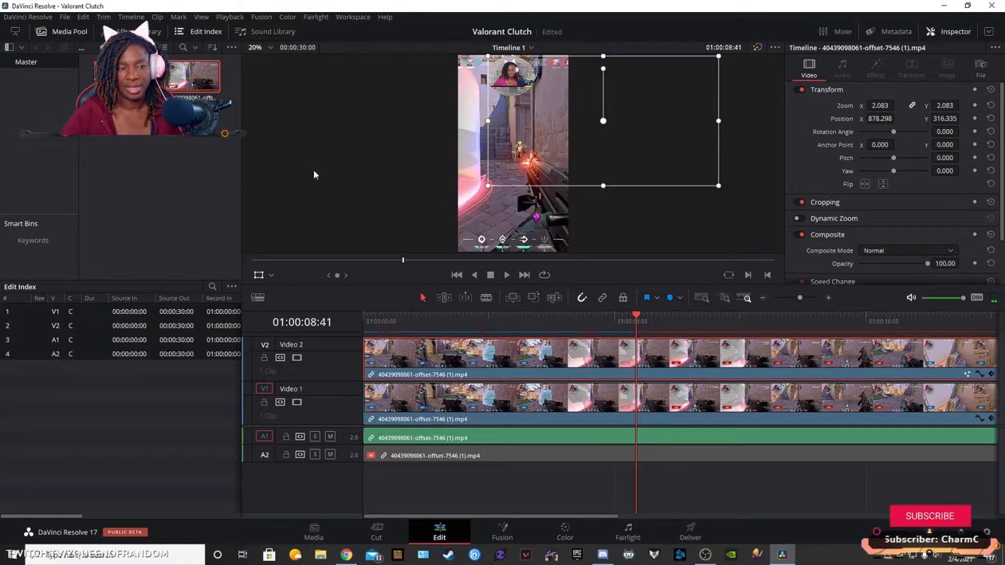
left_click_drag(636, 319, 356, 322)
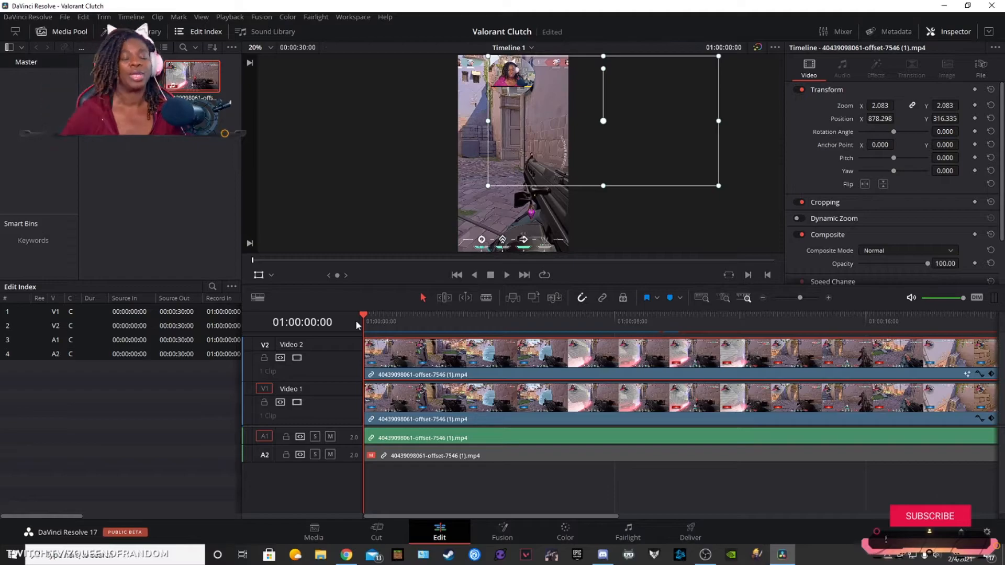
Step: Add the Slide From Center Line Fusion title on a new track above Video 2 at the timeline's start
left_click(123, 32)
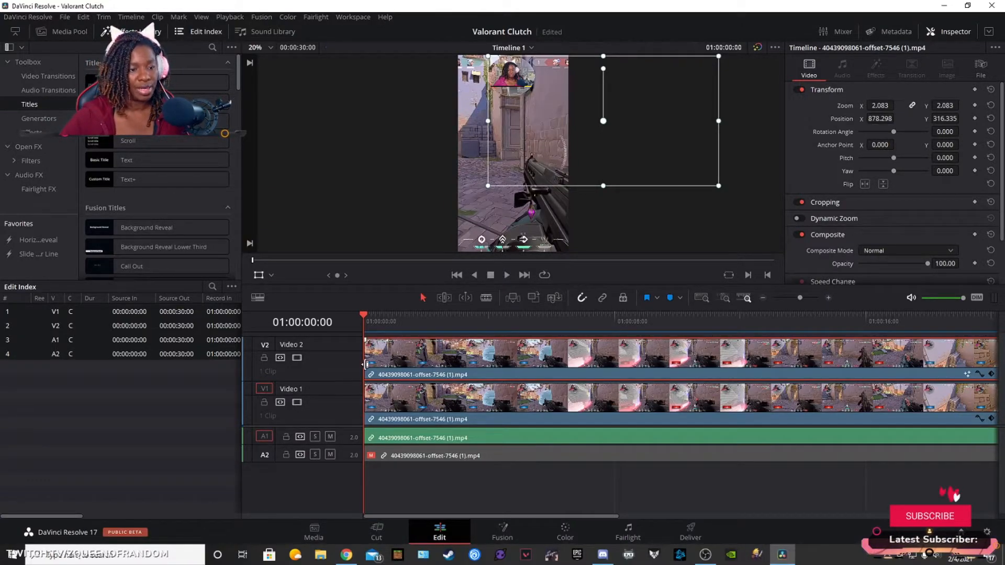
left_click_drag(240, 86, 244, 214)
left_click(150, 189)
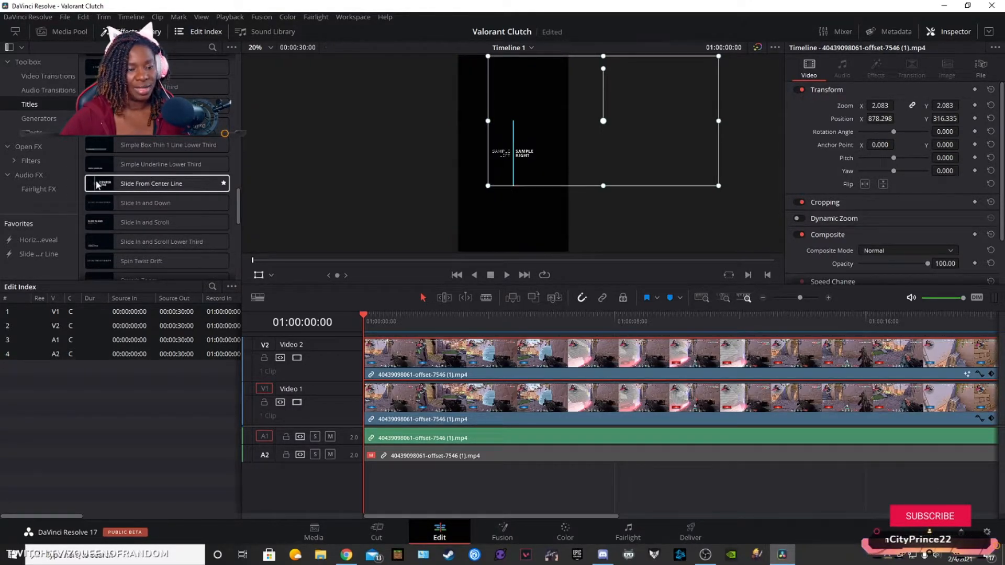
left_click_drag(104, 187, 370, 336)
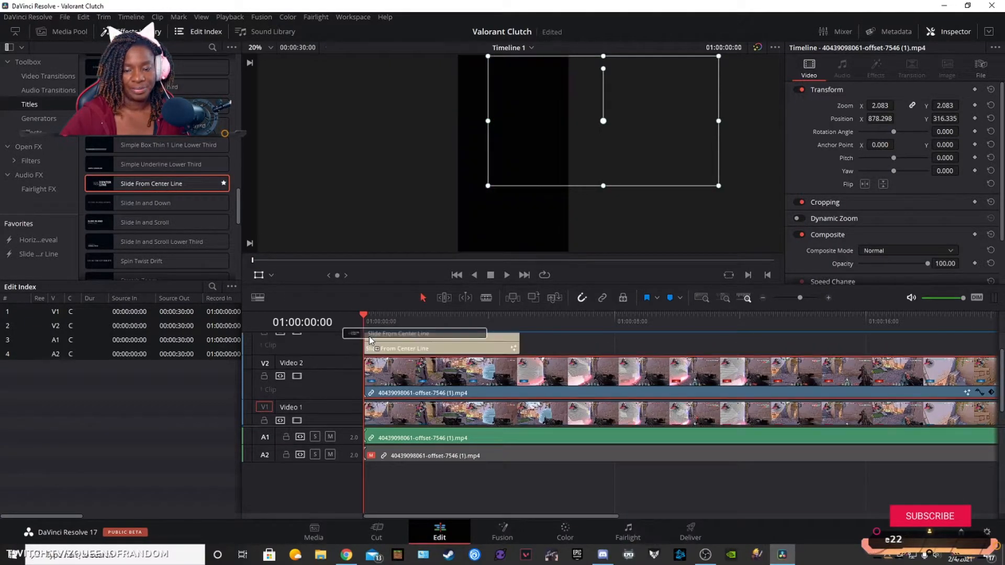
Step: Replace the Slide From Center Line title's left text with "Live On Twitch" and "7:30pm" on a second line
left_click(444, 345)
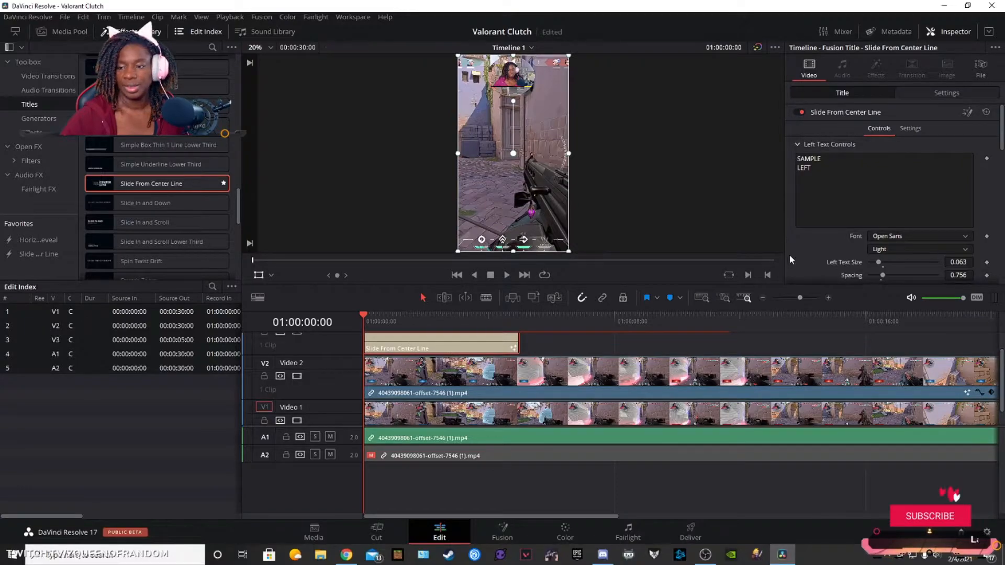
type("Live o")
key("BackSpace")
type("On twitch")
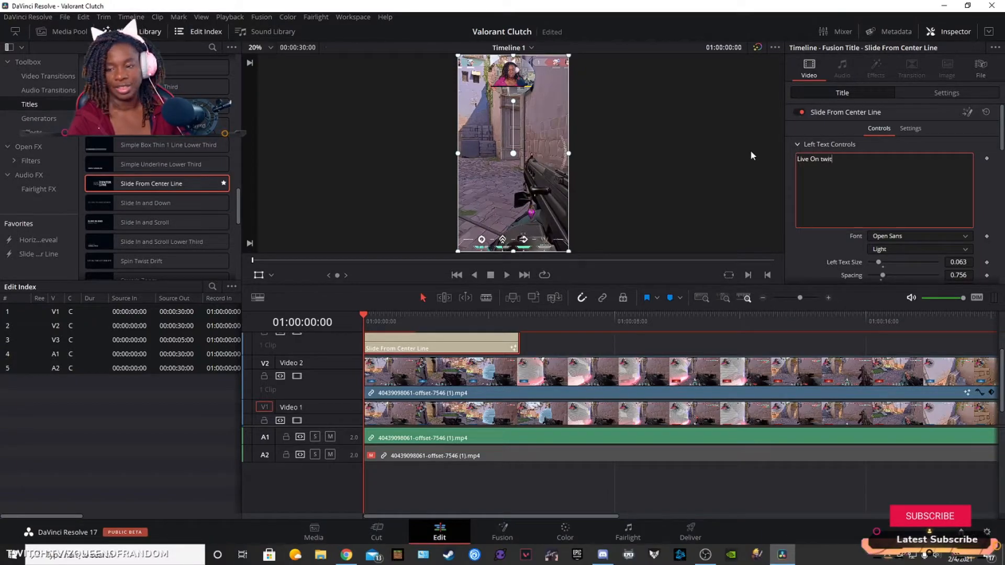
key("BackSpace")
key("BackSpace")
key("BackSpace")
key("BackSpace")
key("BackSpace")
key("BackSpace")
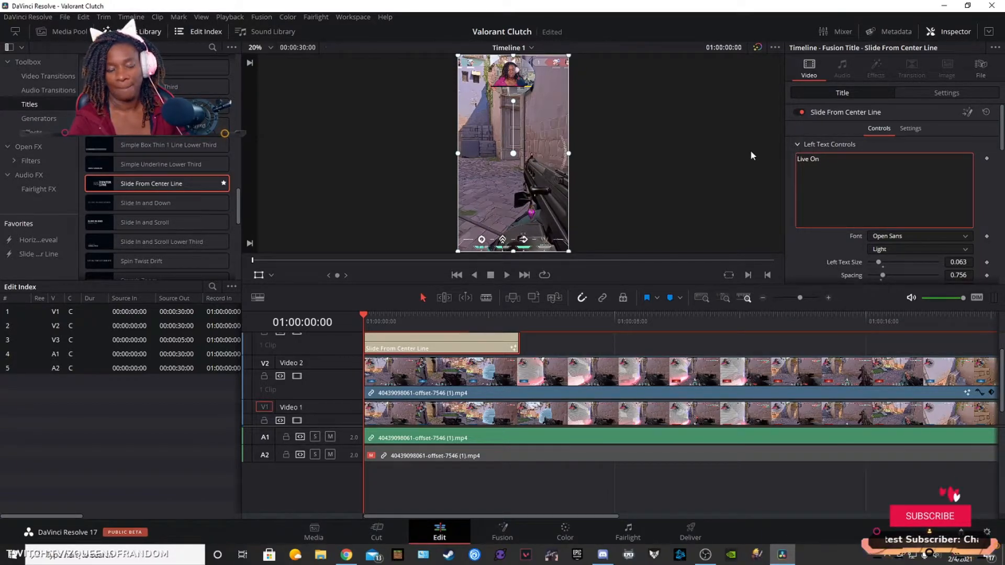
type("Twitch")
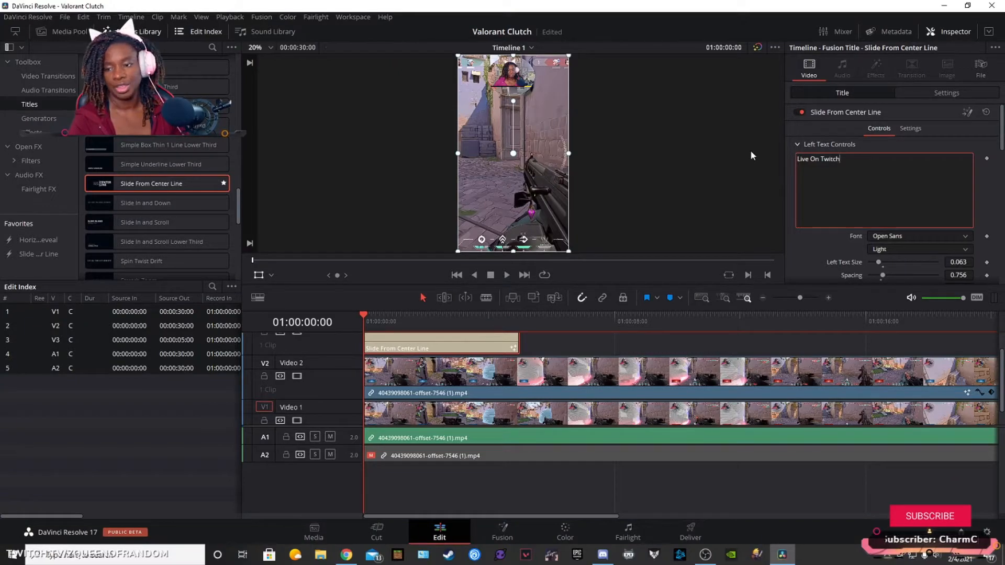
type(":30pm")
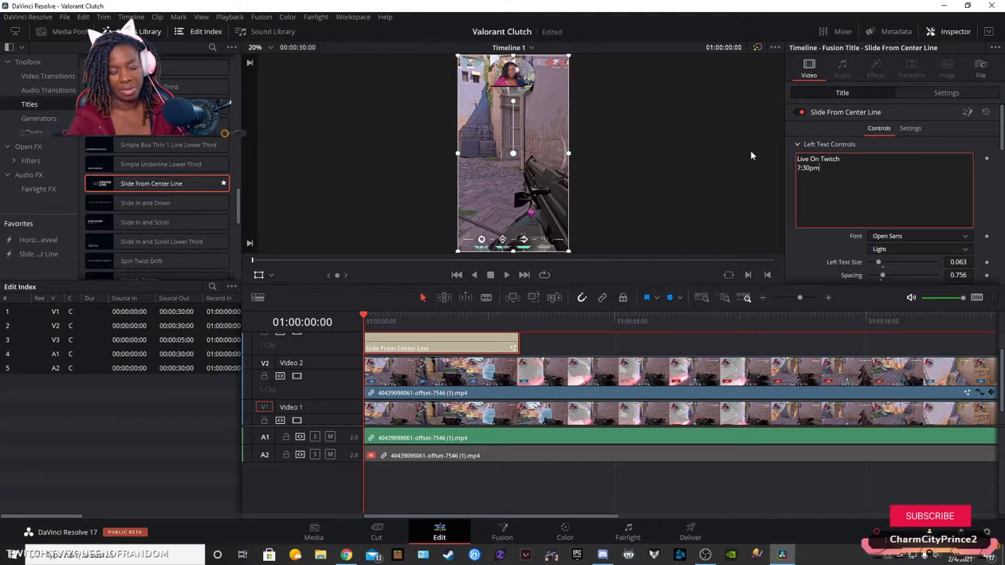
type(" - 11:340")
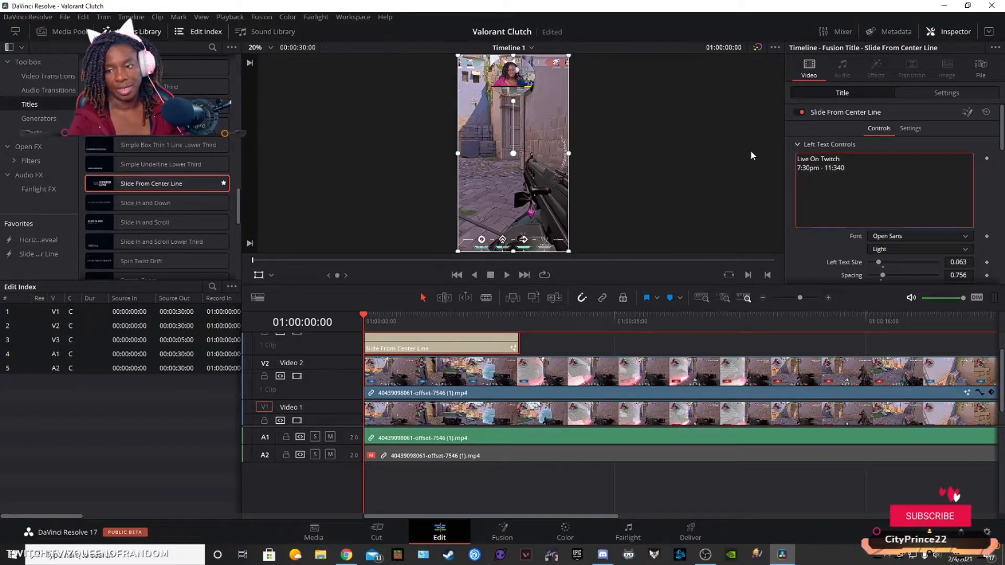
Step: Complete the left text's second line as "7:30pm - 11:30pm EST" and set its font style to Bold
key("BackSpace")
type("0pm EDS")
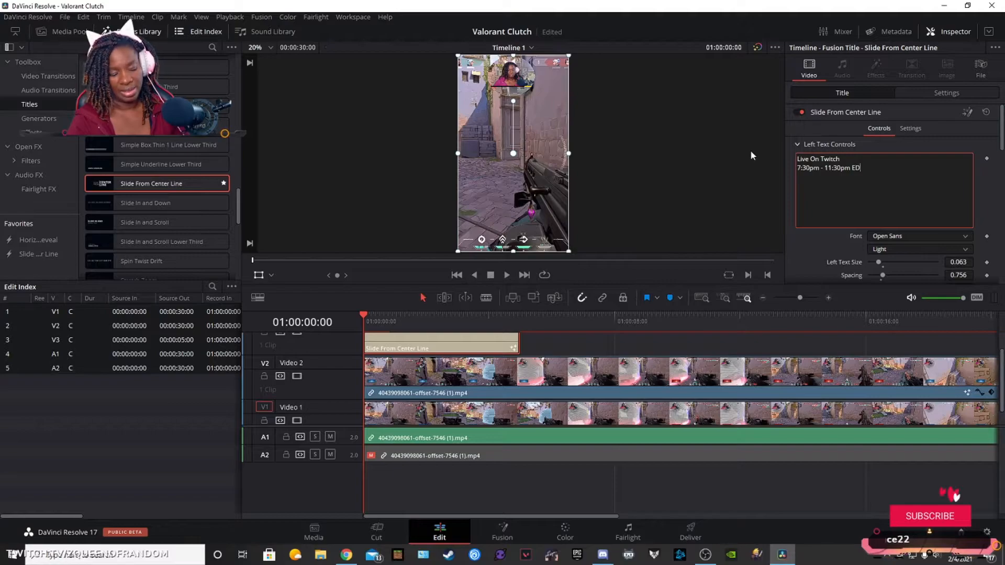
key("BackSpace")
key("BackSpace")
type("ST")
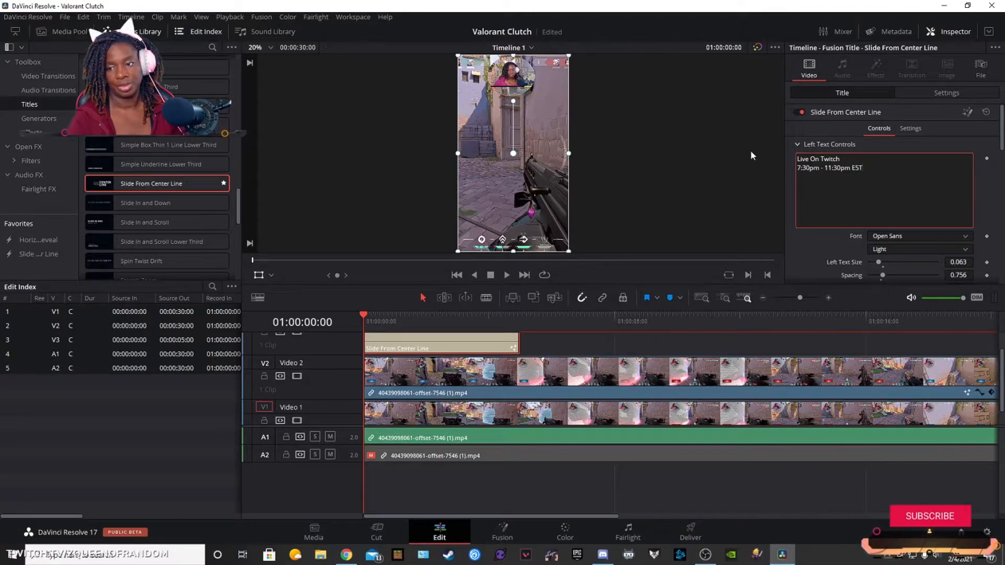
left_click(910, 250)
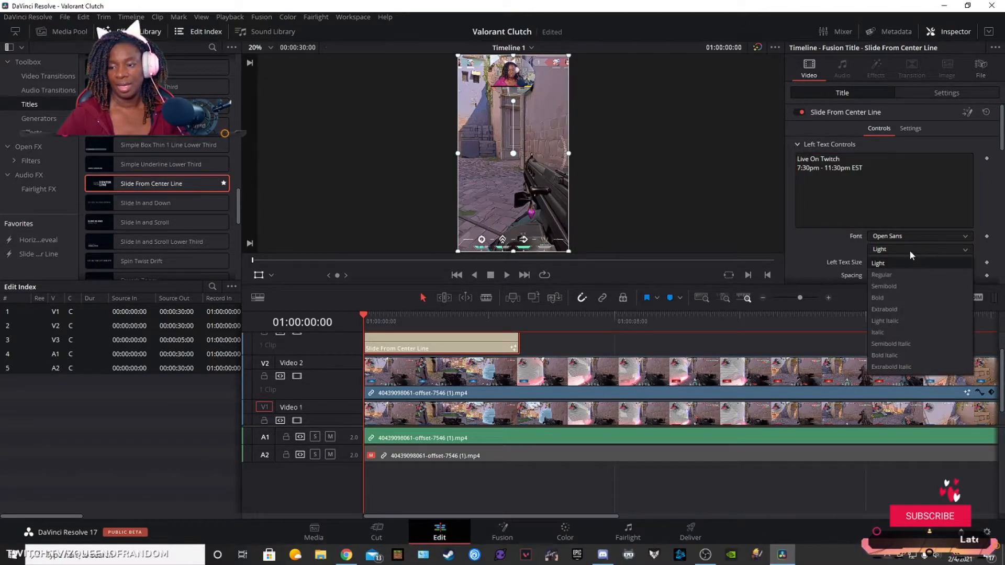
left_click(902, 296)
Step: Replace the title's right text with the streamer's channel handle and "I Play With Viewers!" on a second line, and play the timeline
scroll(991, 180, "down", 5)
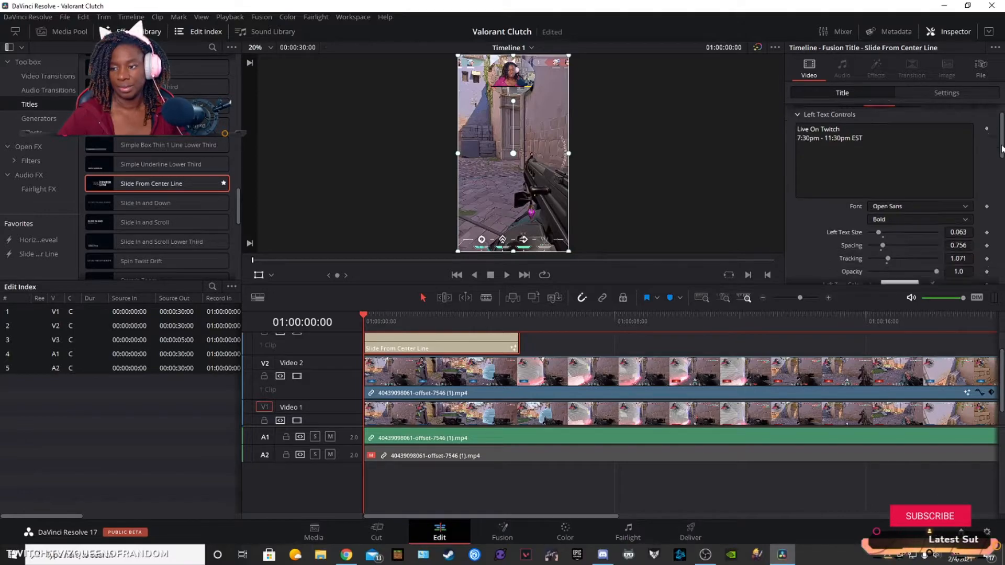
scroll(883, 198, "down", 3)
left_click_drag(817, 128, 757, 107)
type("@Z")
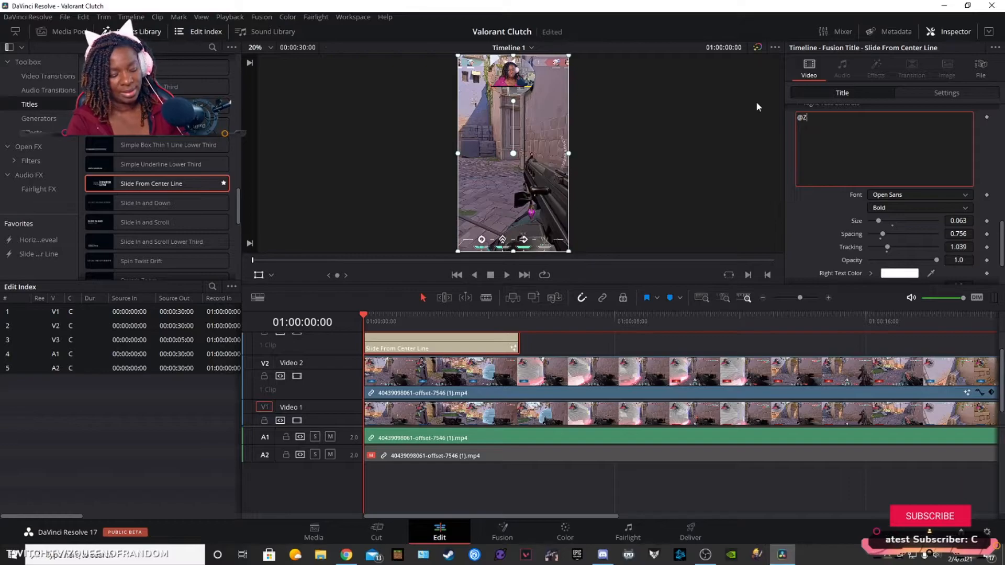
type("QueenOfRandom")
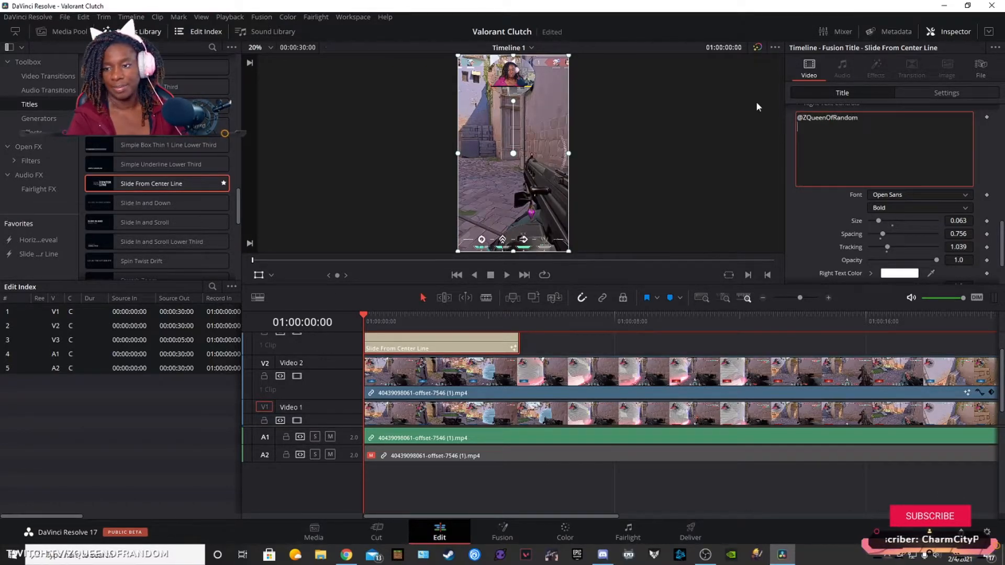
key("Return")
type("I Play ")
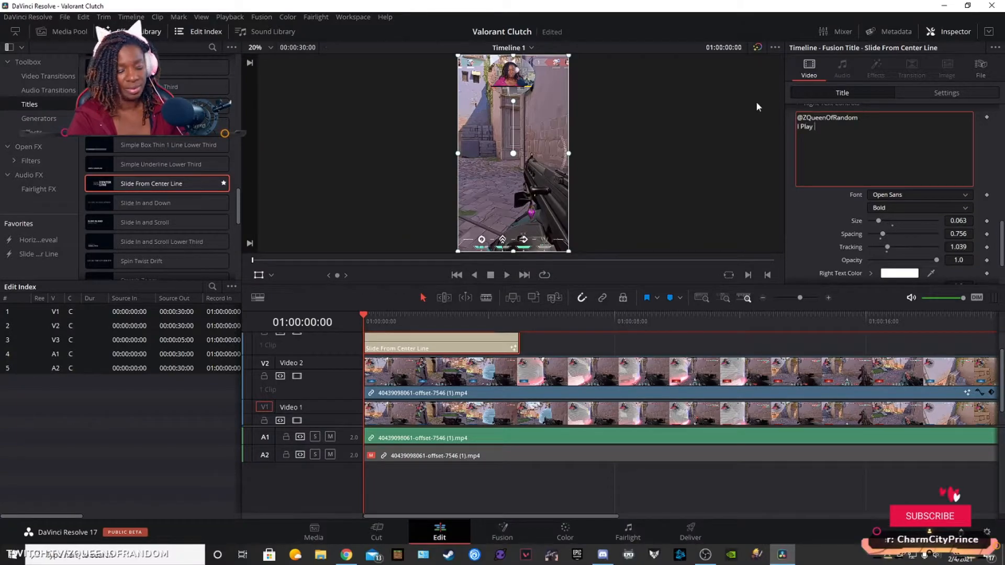
type("With Viewer")
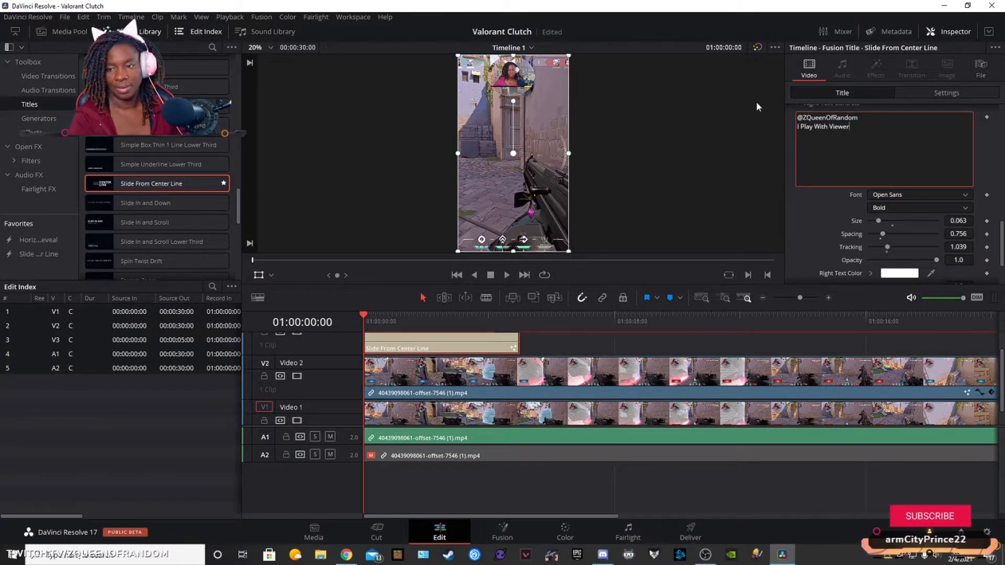
type("s!")
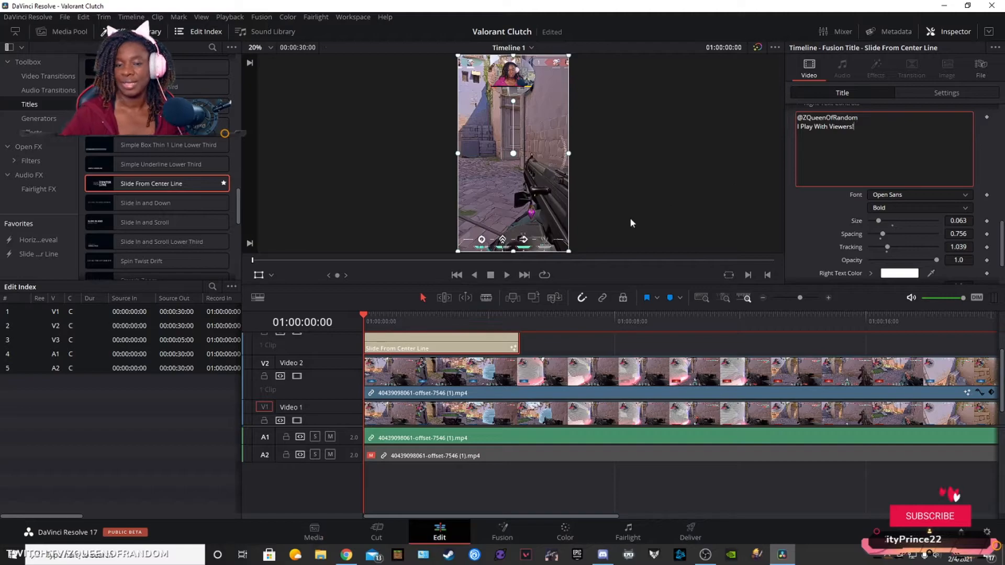
left_click(505, 275)
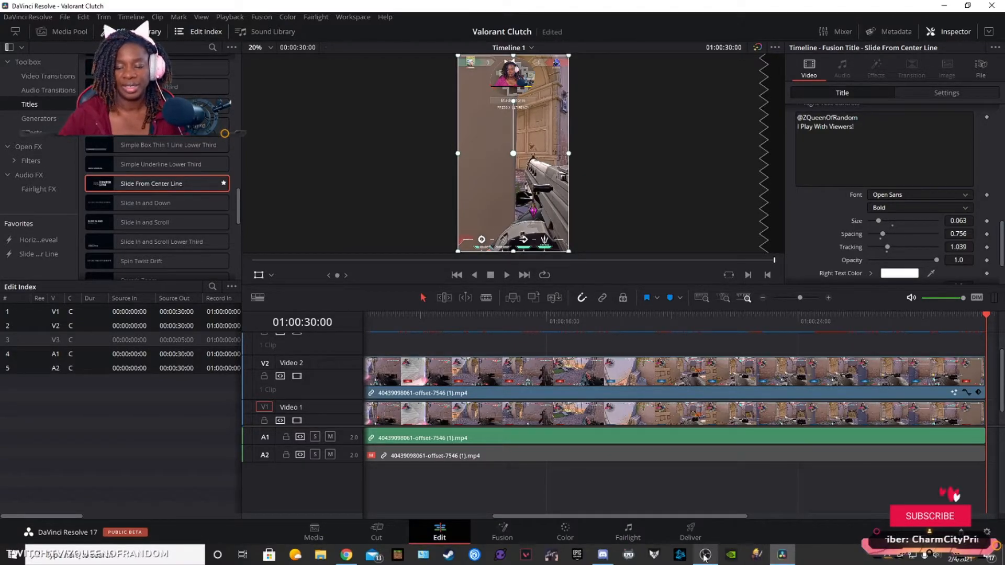
Step: Queue the timeline for export in MP4 format as Valorant Clutch 2 in the TikToks folder and render all jobs
left_click(690, 532)
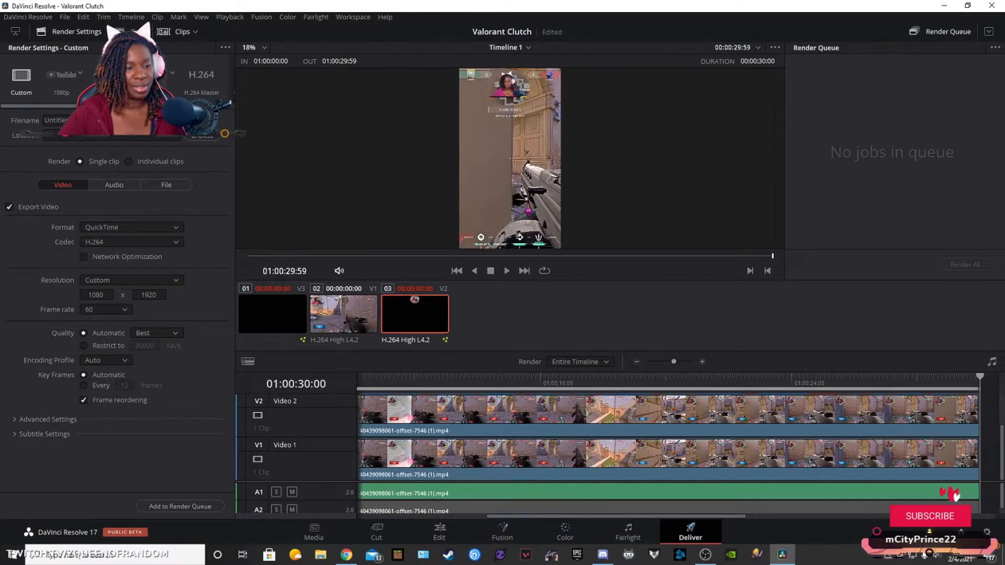
left_click(84, 120)
type("Valoran")
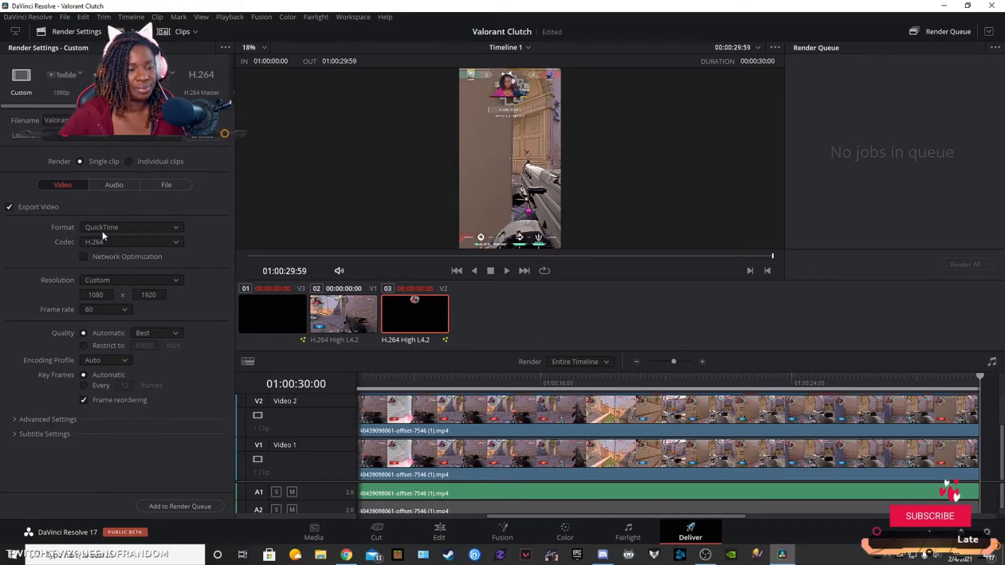
left_click(102, 231)
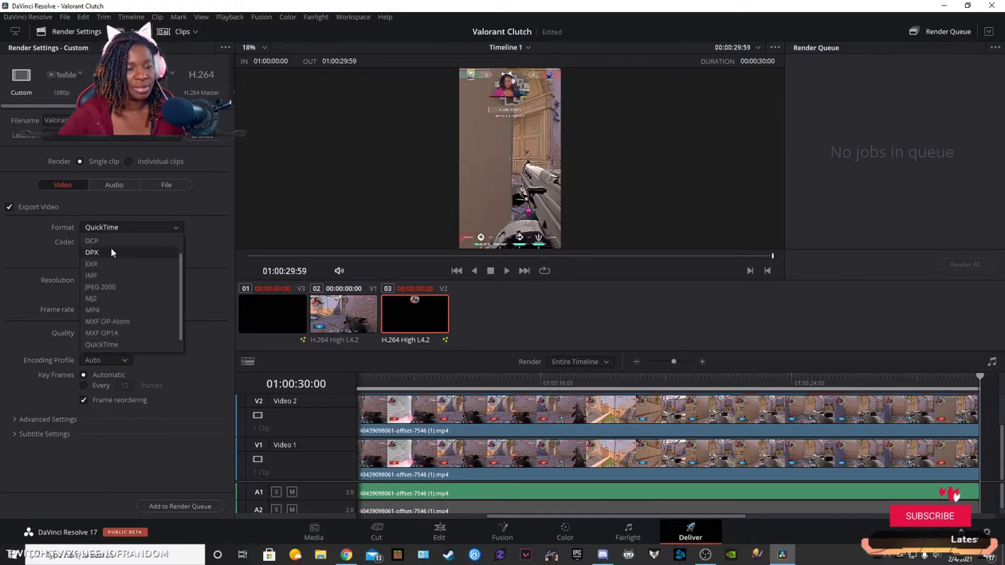
left_click(98, 306)
left_click(181, 507)
left_click(424, 278)
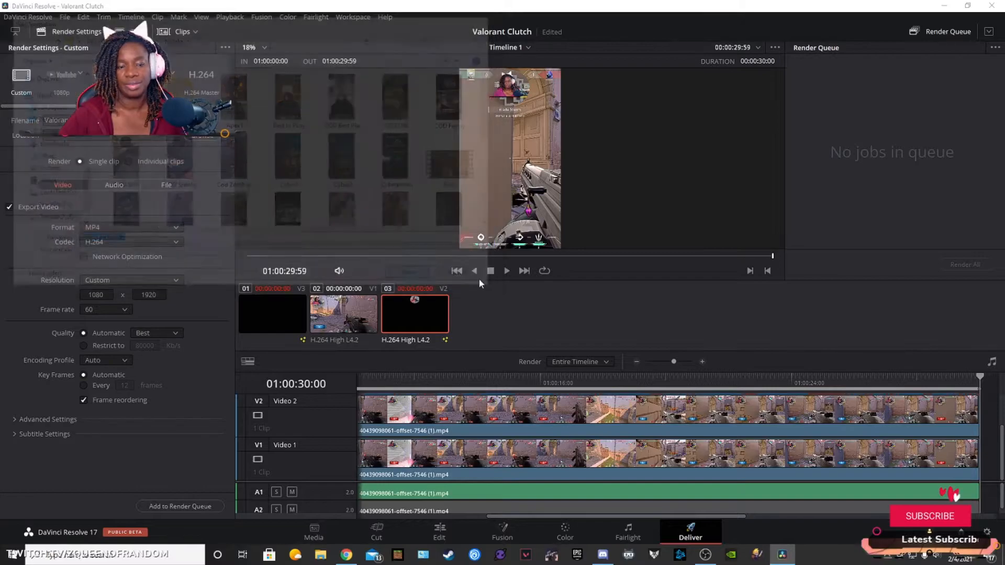
left_click(957, 262)
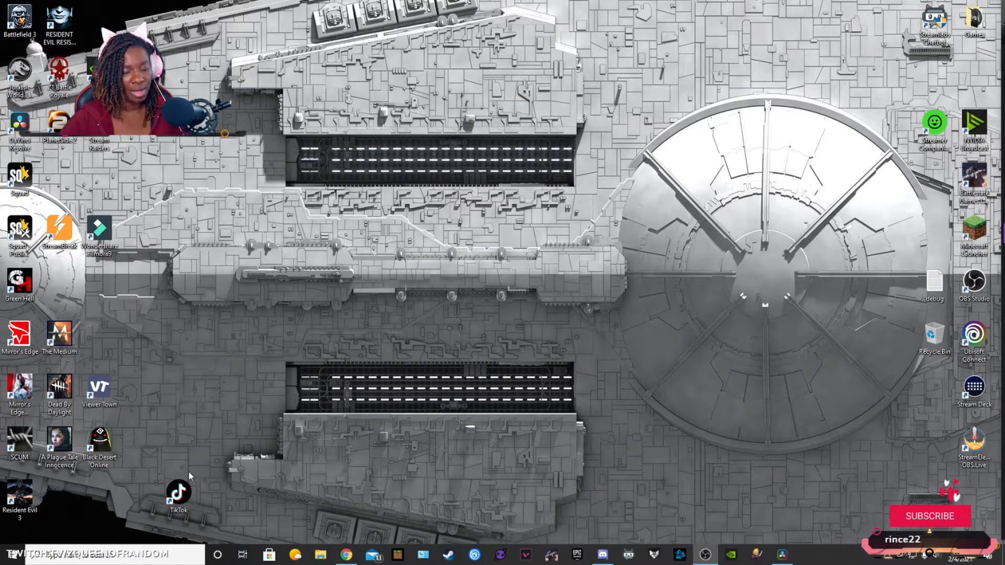
Step: Switch to TikTok from the desktop and open the signed-in account's own profile
left_click(179, 493)
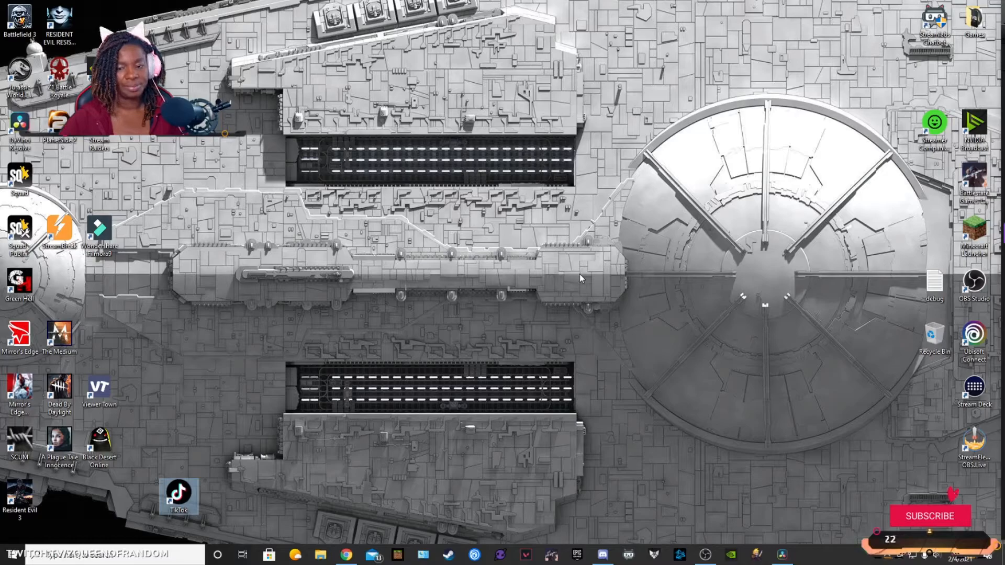
double_click(181, 497)
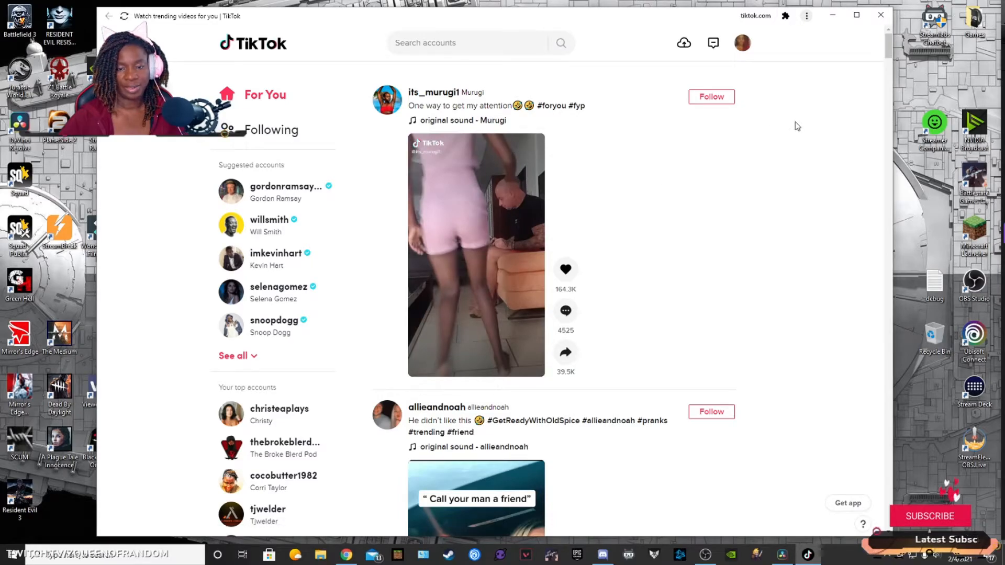
mouse_move(736, 50)
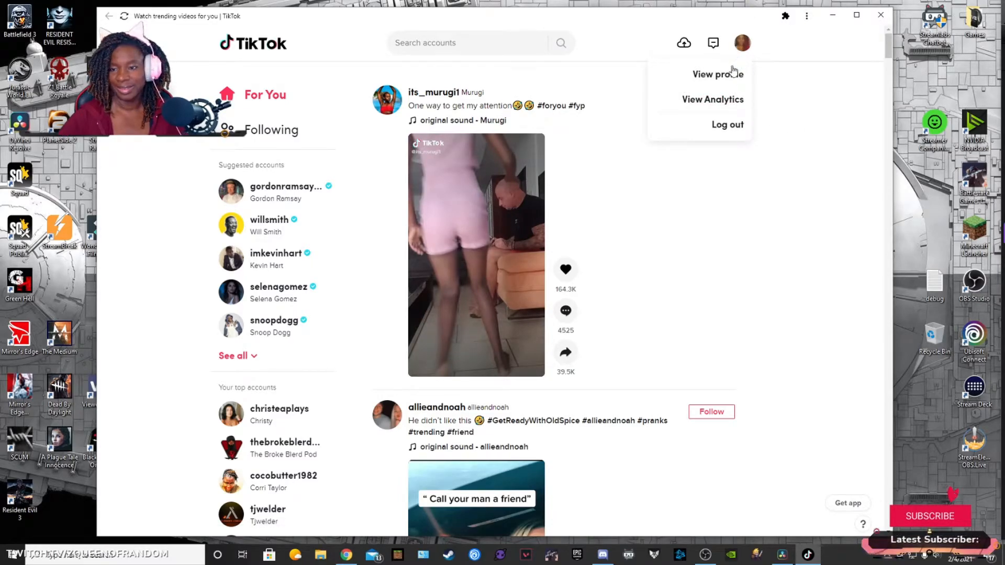
left_click(726, 75)
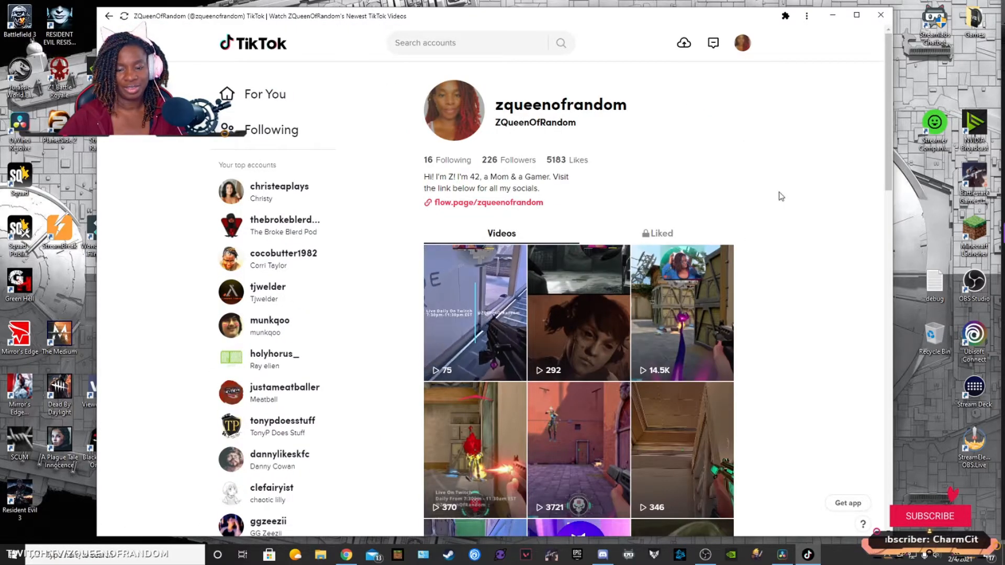
left_click_drag(719, 17, 718, 8)
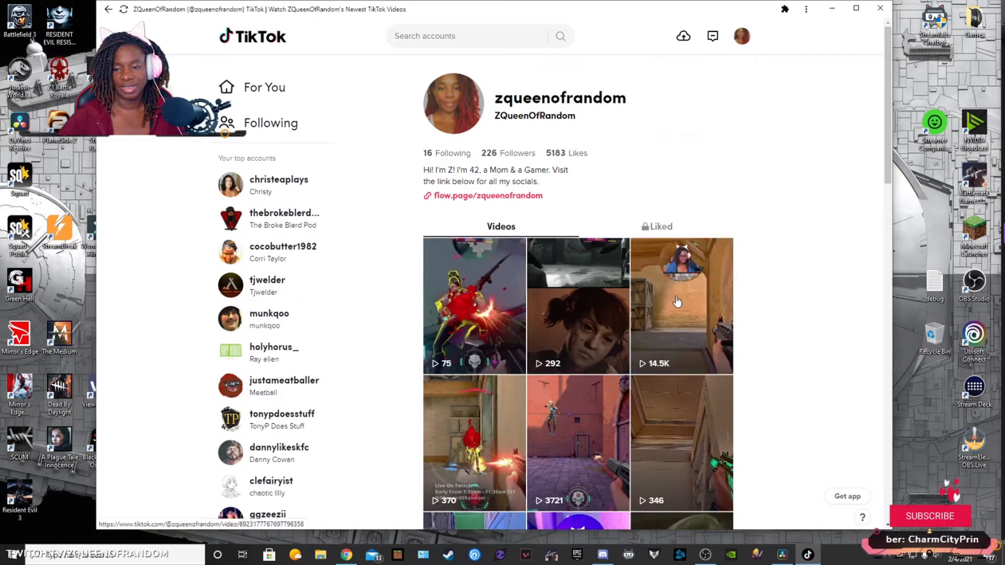
Step: View the 14.5K-view Valorant video and an older clip with the Live On Twitch text overlay, and return to the profile
left_click(677, 301)
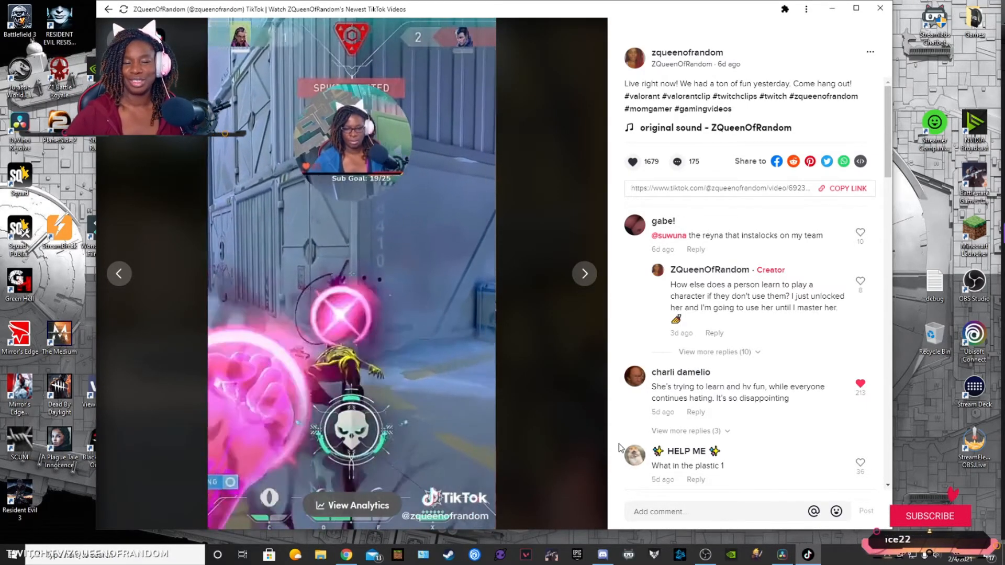
mouse_move(645, 397)
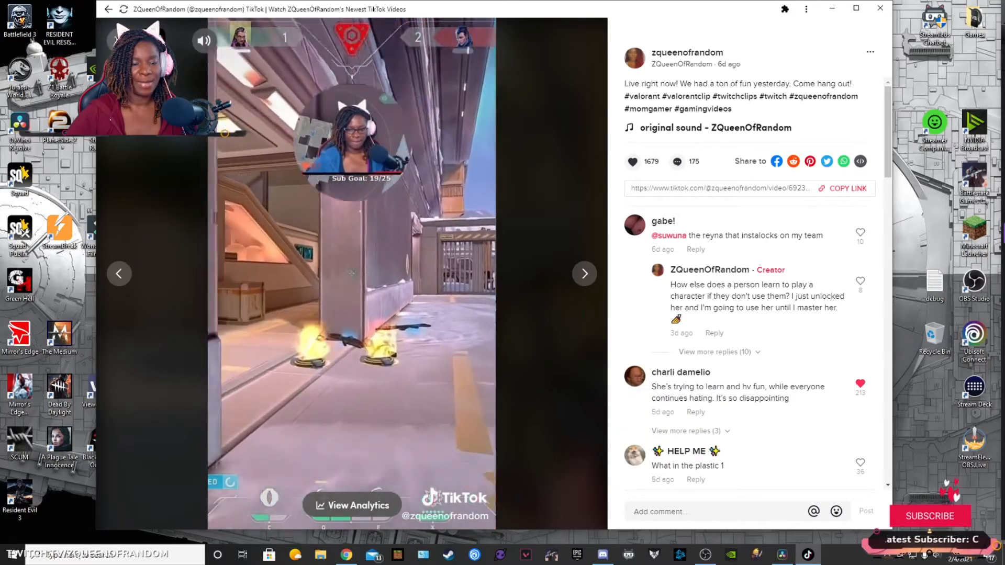
key("Escape")
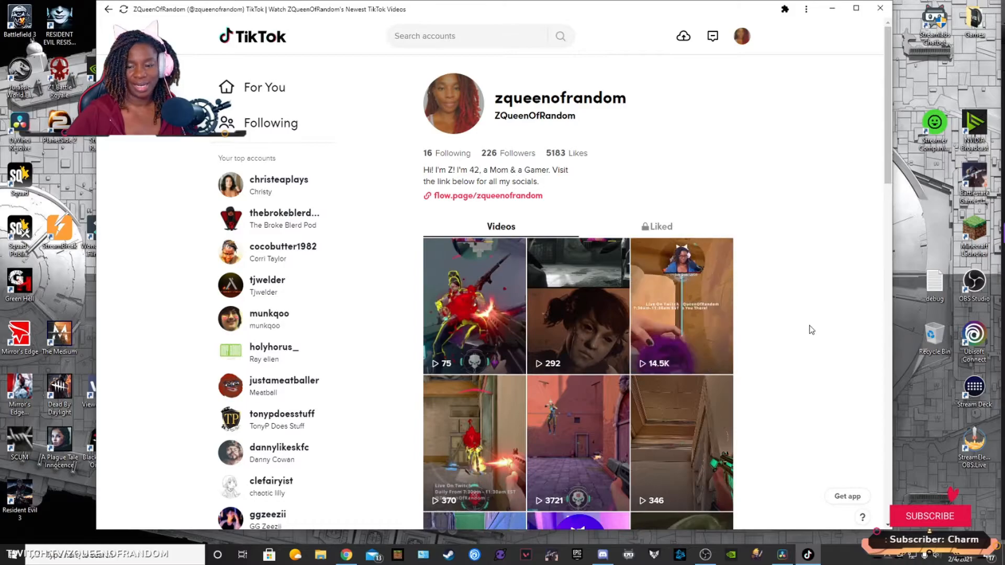
scroll(810, 330, "down", 1)
left_click(673, 336)
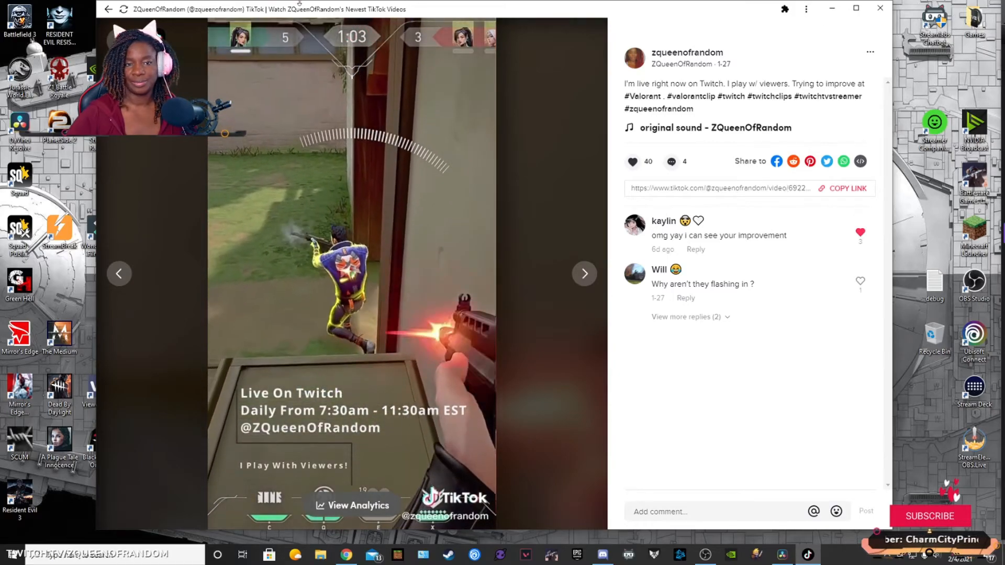
left_click(117, 38)
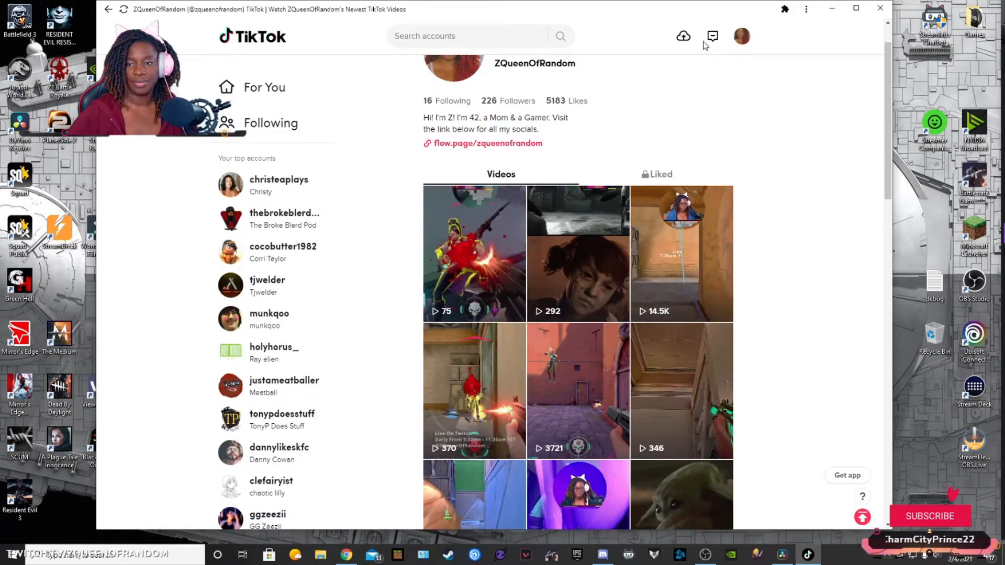
Step: Start a new video upload and choose Valorant Clutch 2 from the TikToks folder on Seagate 2 (E:)
left_click(684, 37)
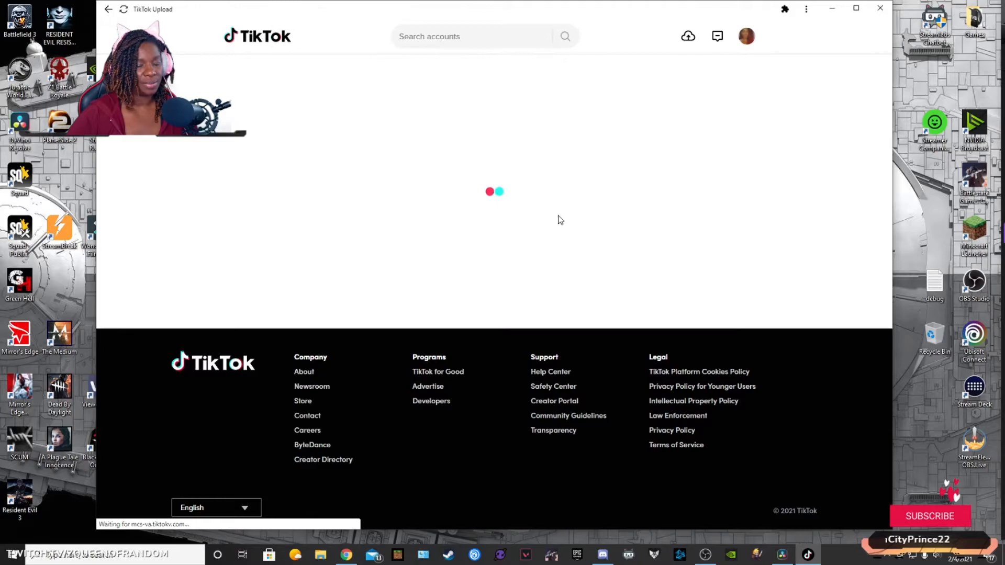
left_click(316, 276)
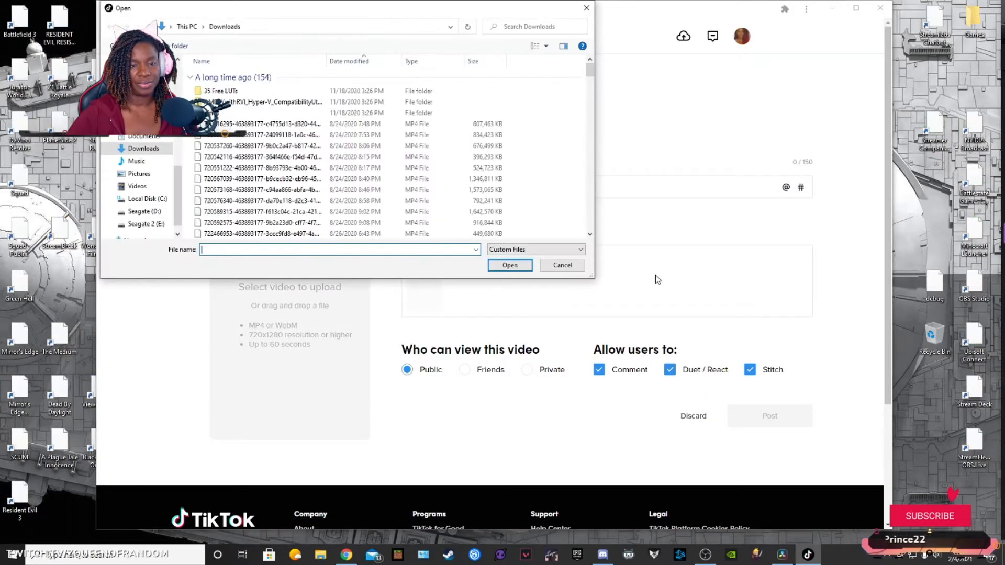
left_click(151, 224)
double_click(215, 89)
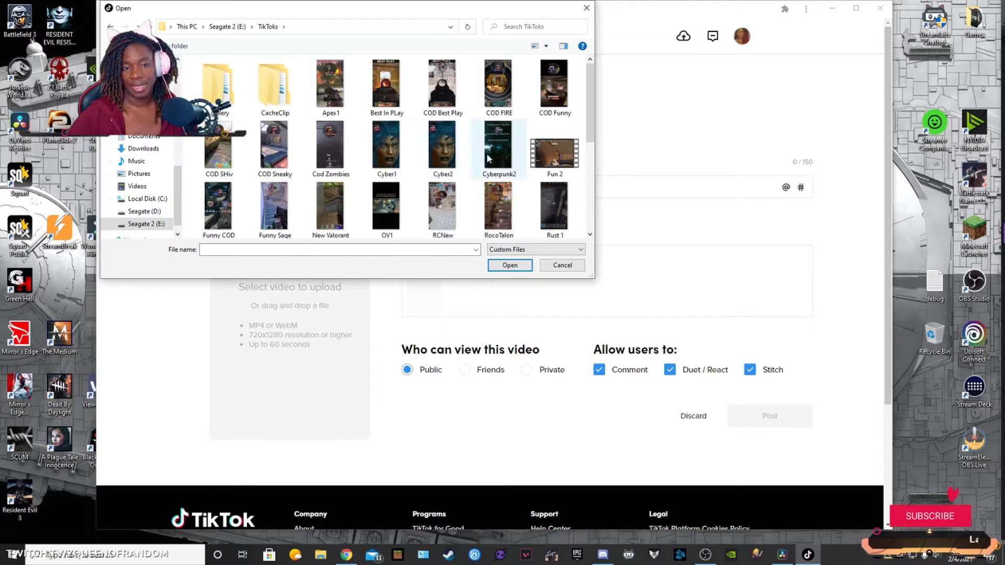
scroll(503, 173, "down", 2)
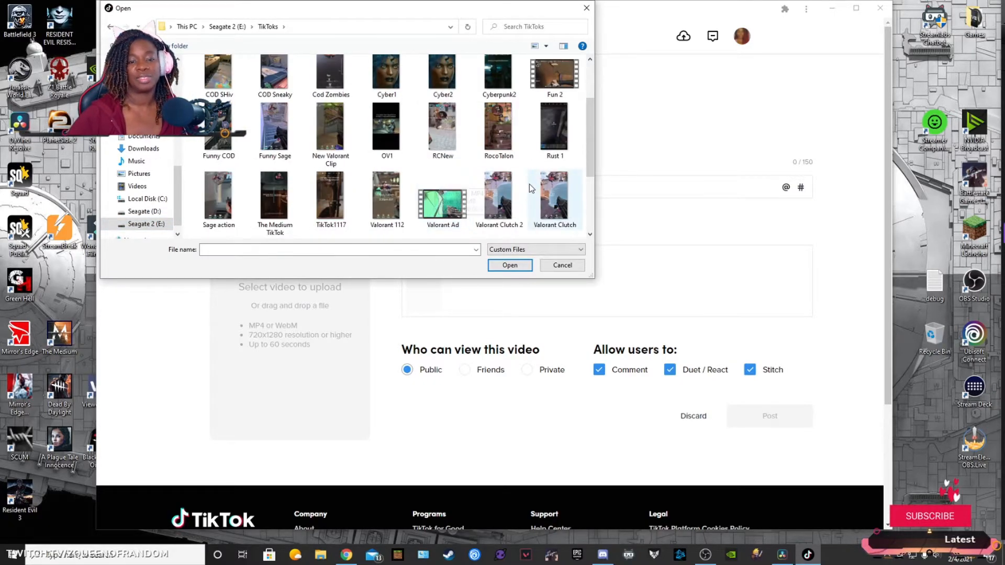
scroll(531, 189, "down", 1)
double_click(501, 132)
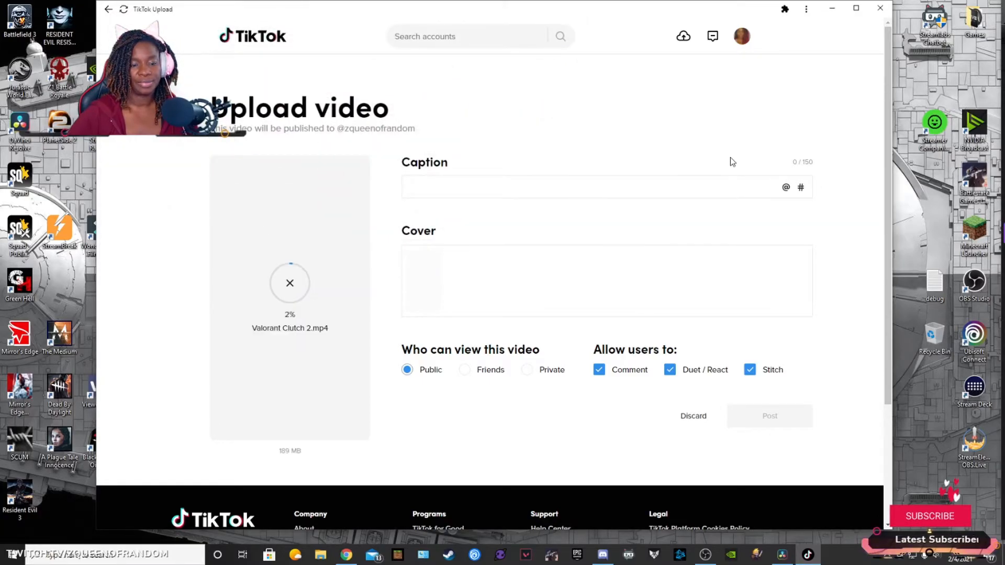
Step: Enter "Clutching...my pearls at being the last one alive all the time" as the video's caption
left_click(508, 180)
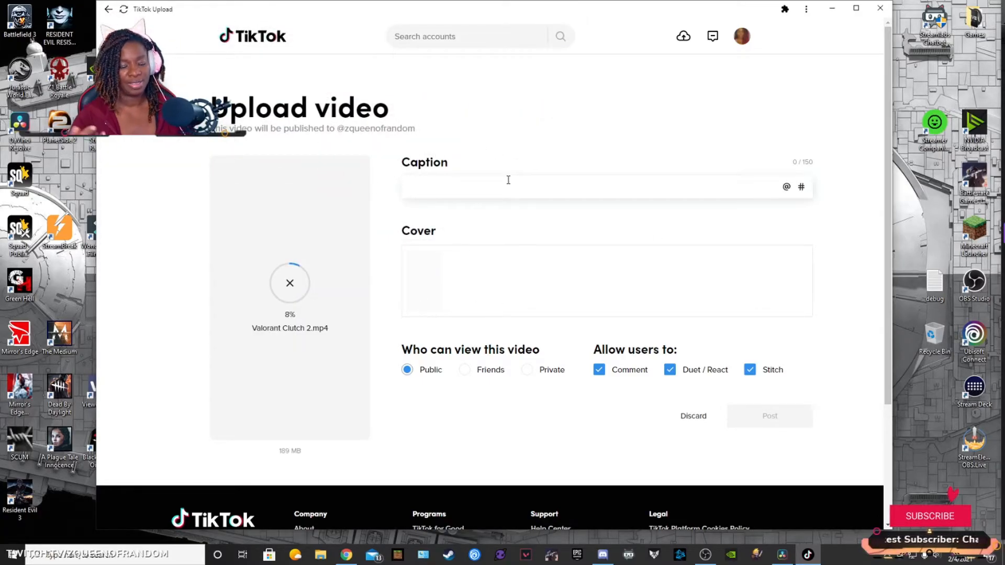
type("Clutching")
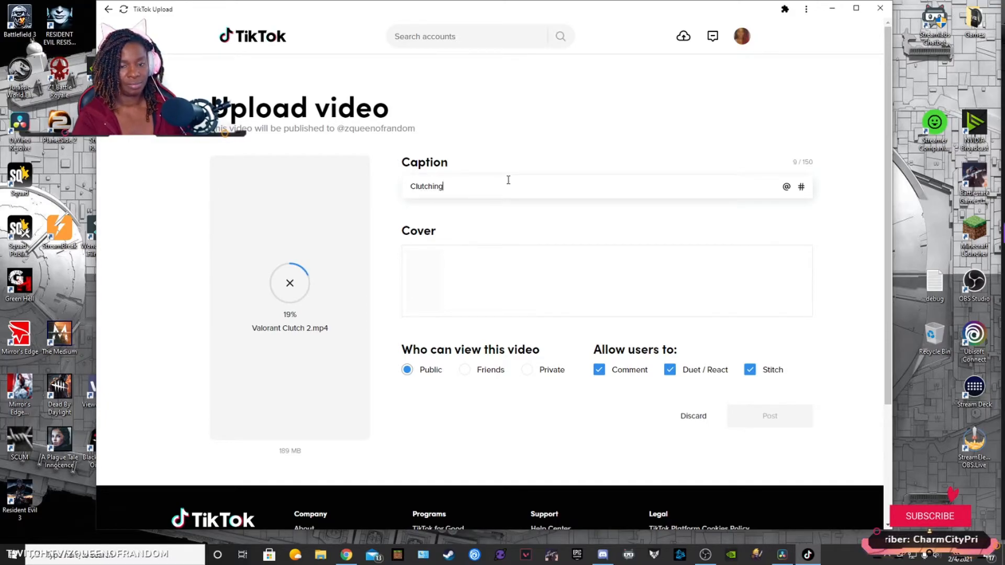
type("...my pee")
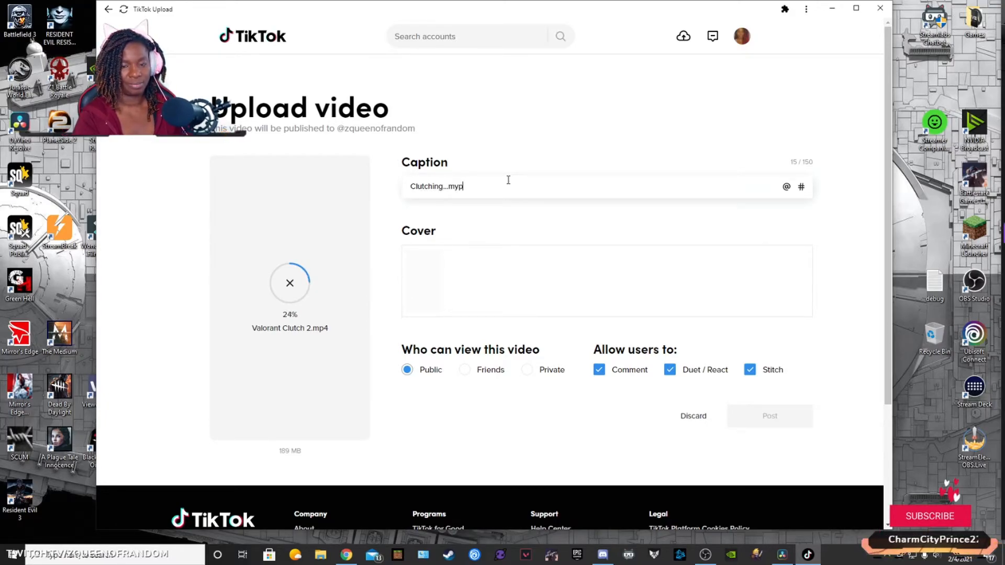
type("rls at n")
type("eing th e")
type("e last one all")
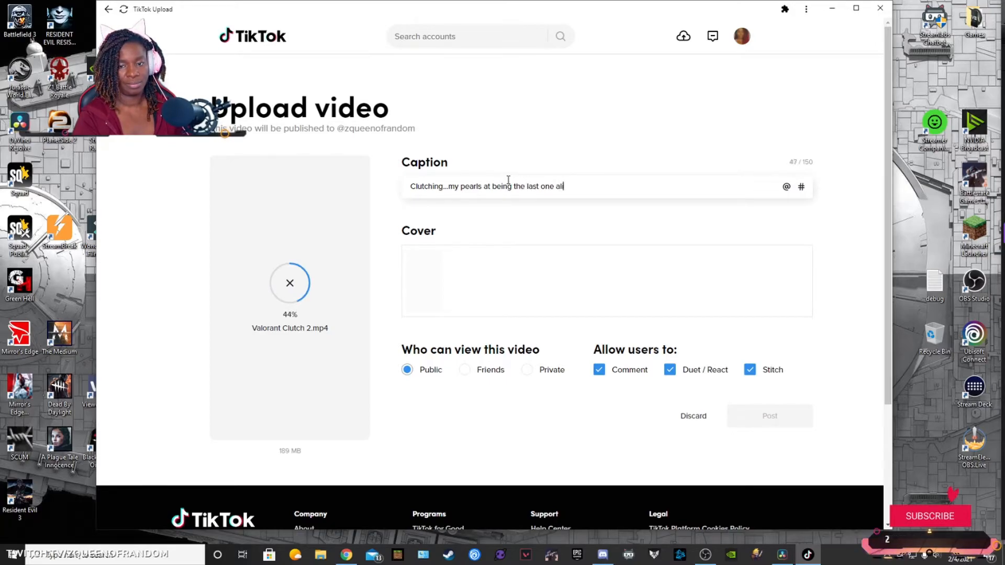
key("BackSpace")
type("ive all the time")
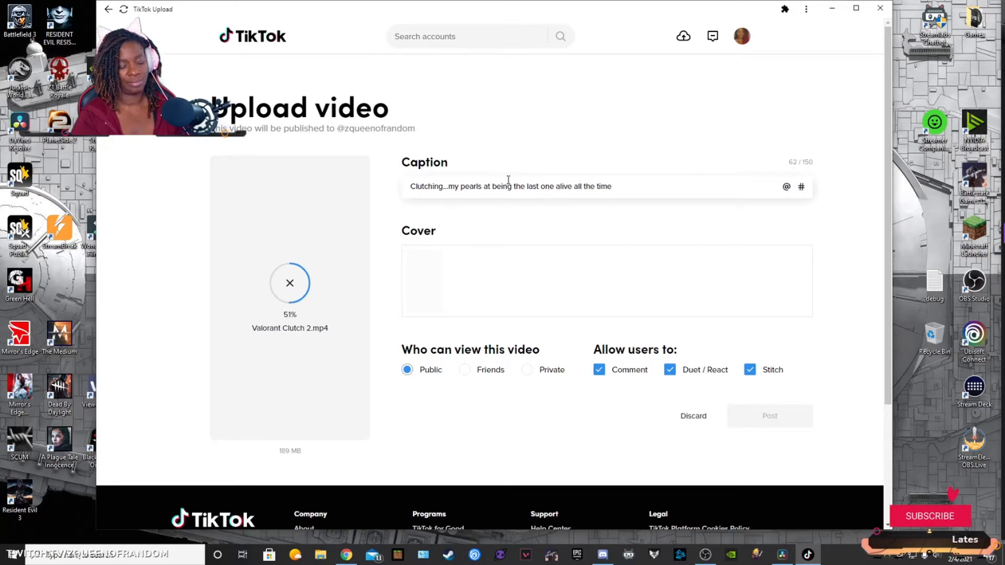
type("! #valo")
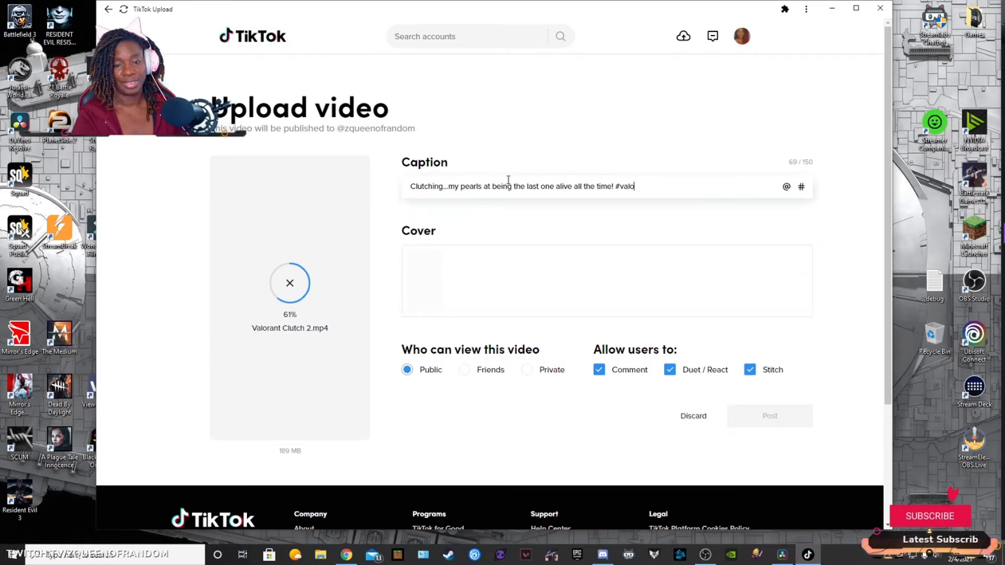
type("ra")
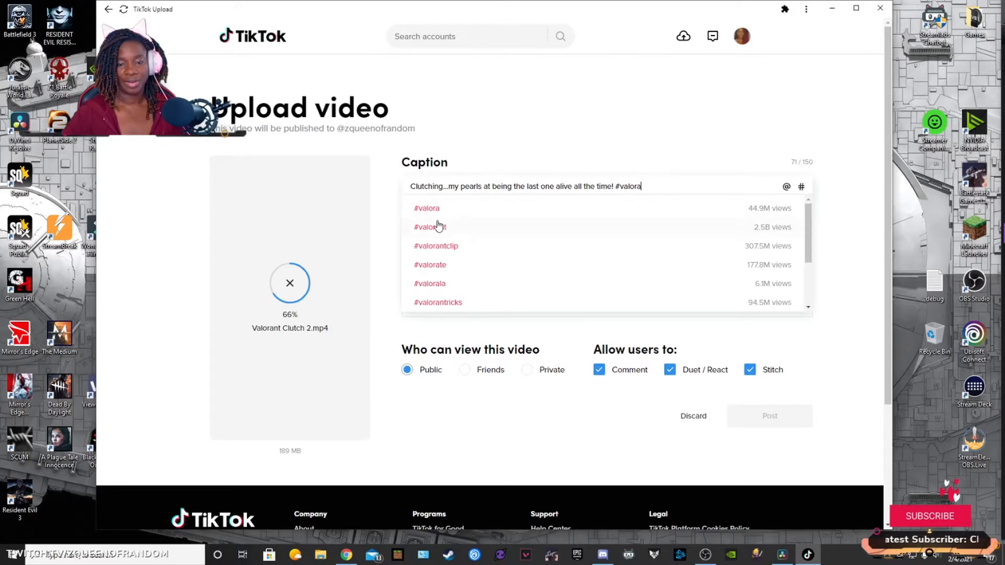
Step: End the caption sentence with an exclamation mark and add the suggested hashtags #valorant and #valorantclip
left_click(439, 226)
type("#valora")
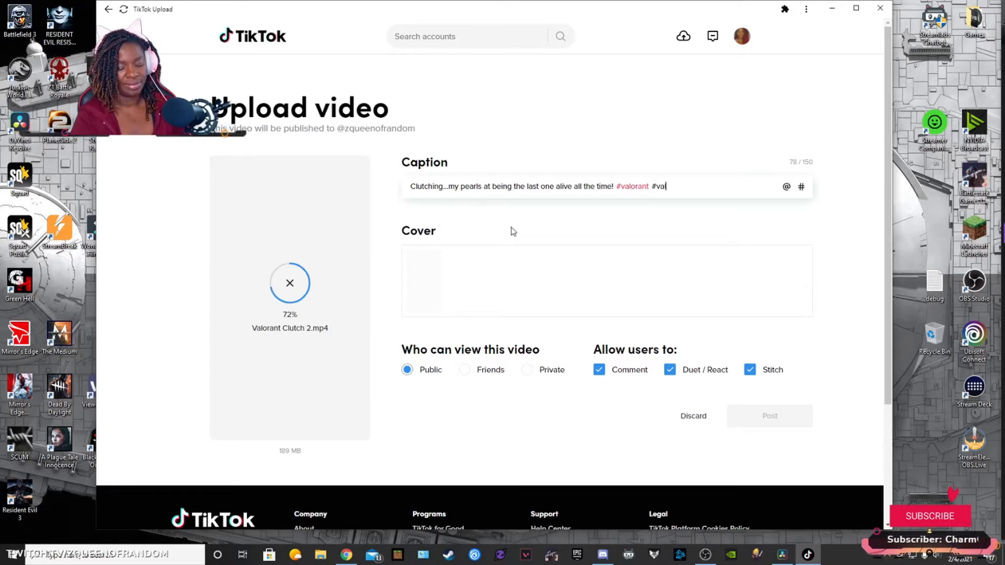
left_click(479, 248)
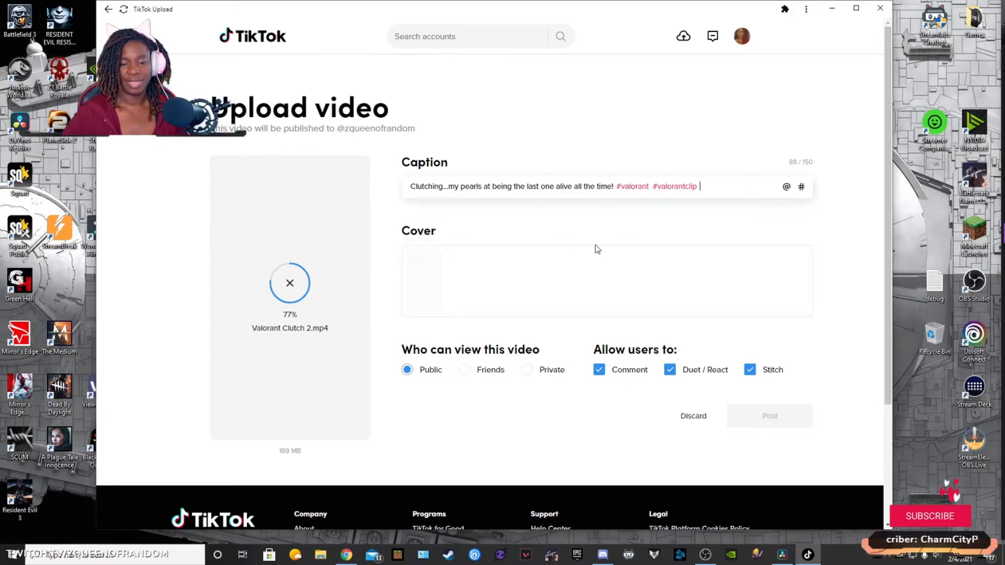
Step: Append the suggested hashtags #twitch, #twitchclips and #clutch to the caption
type("#twitch")
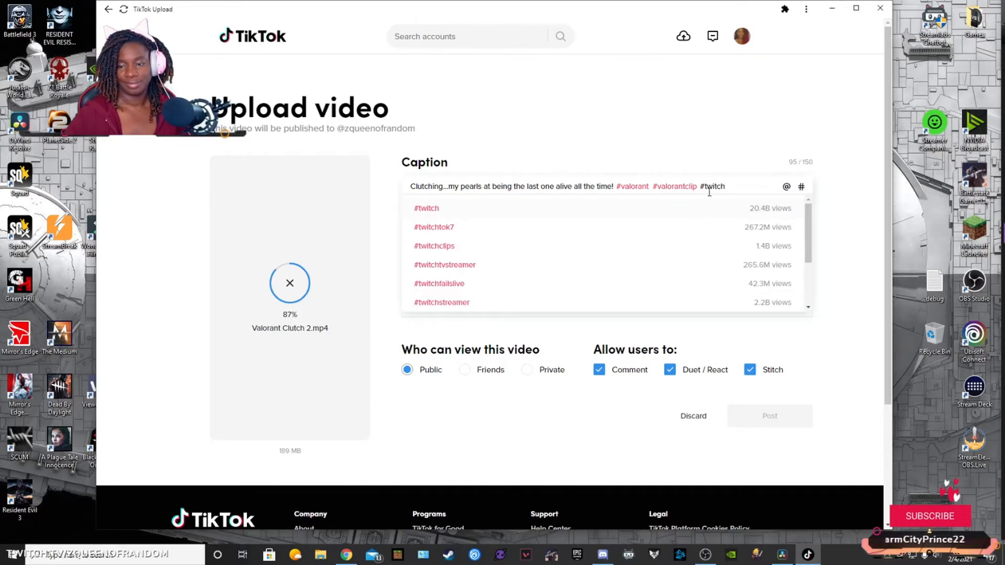
left_click(713, 214)
type("#twitch")
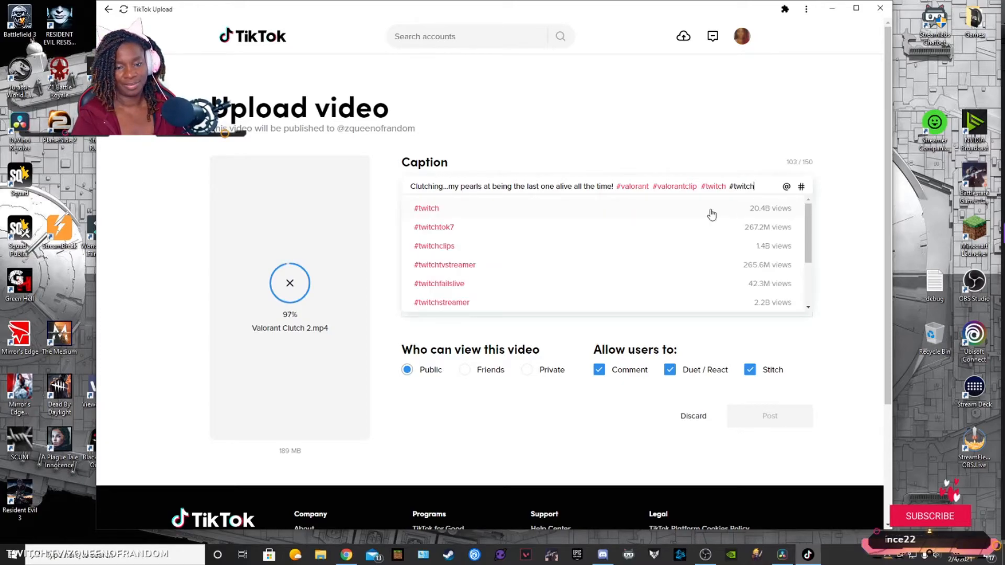
left_click(760, 245)
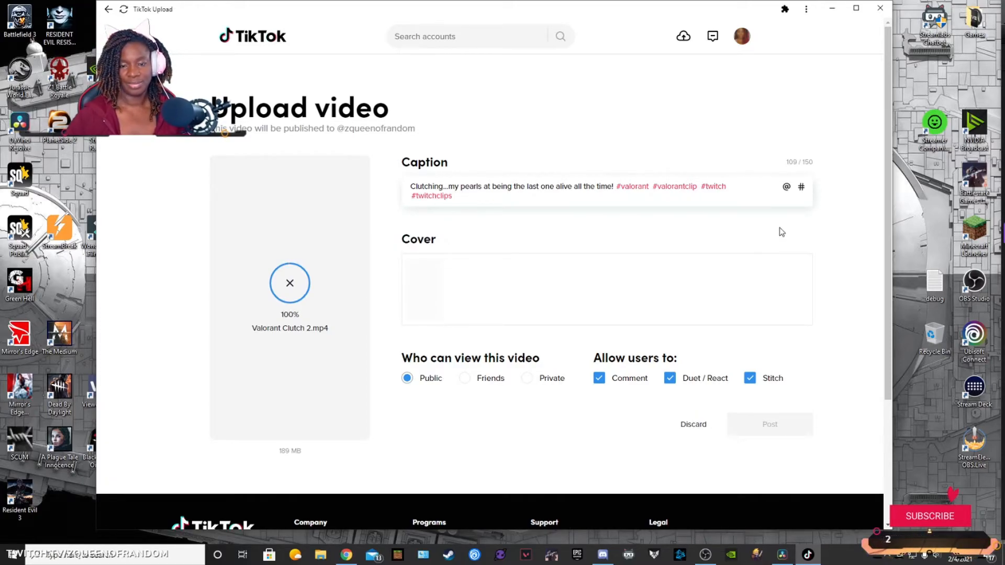
type("#clutch")
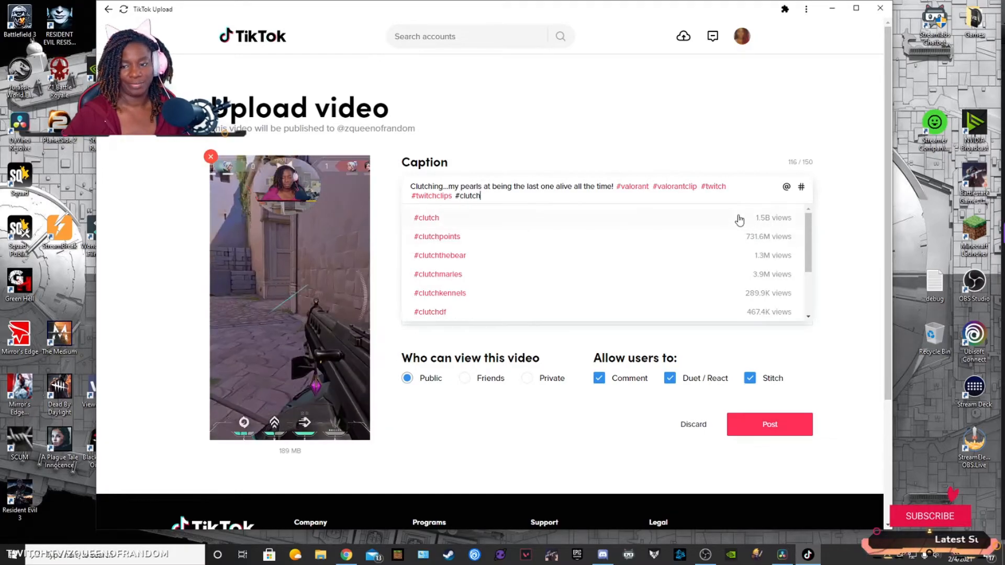
left_click(740, 219)
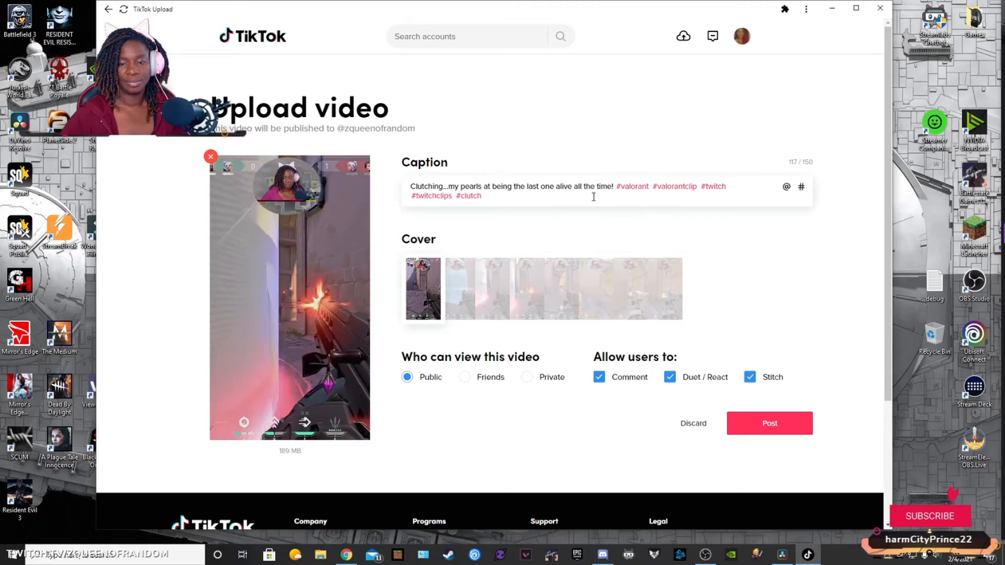
Step: Insert "Roast my spraying, I was panickin" in the caption between the opening sentence and the #valorant hashtag
type("Roast my")
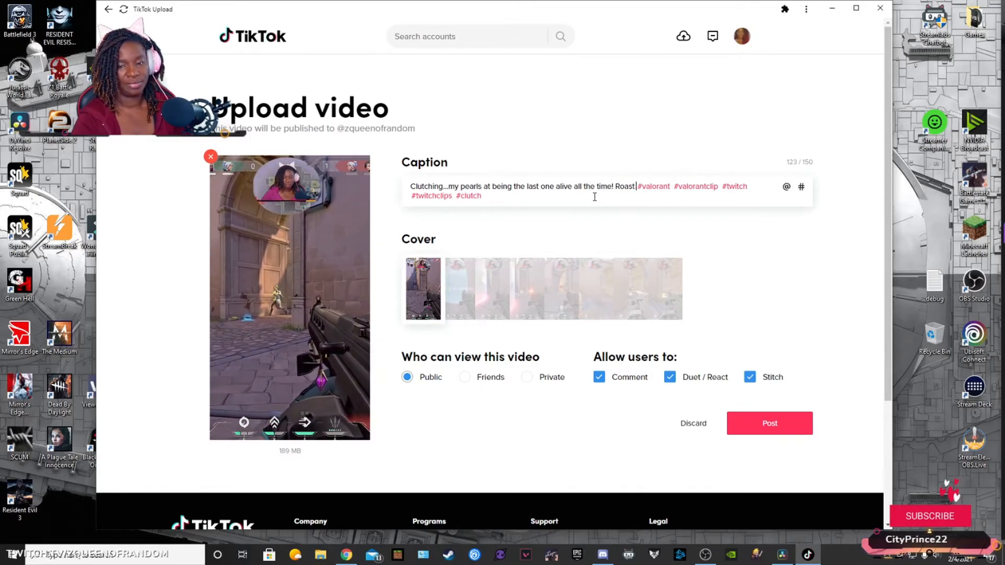
type(" spray")
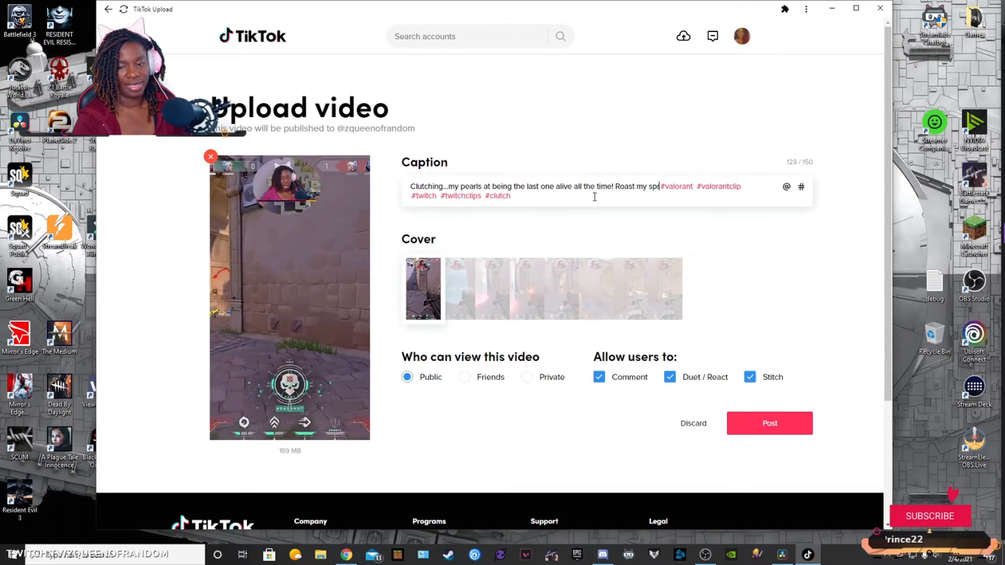
type("ing, I was pa")
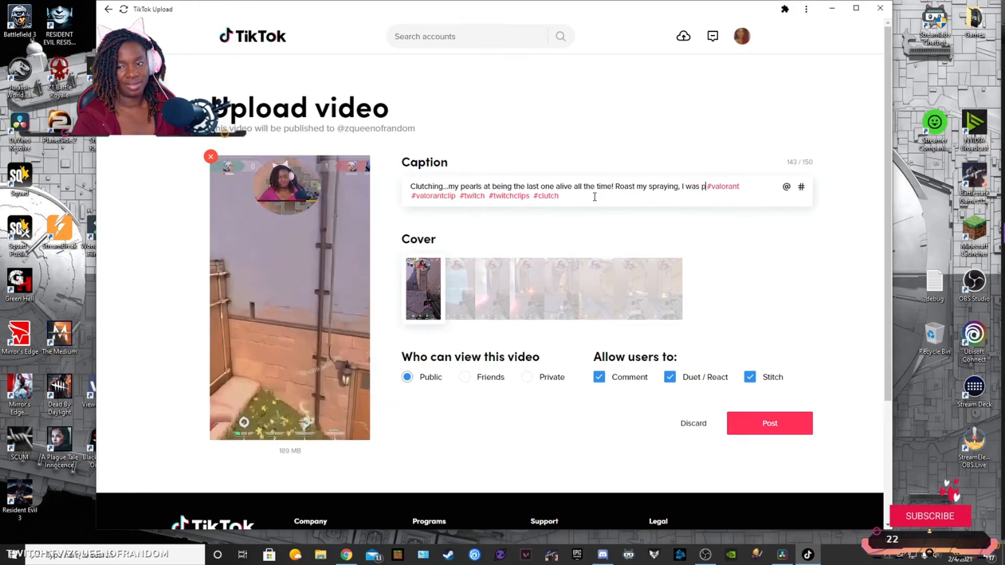
type("nickin")
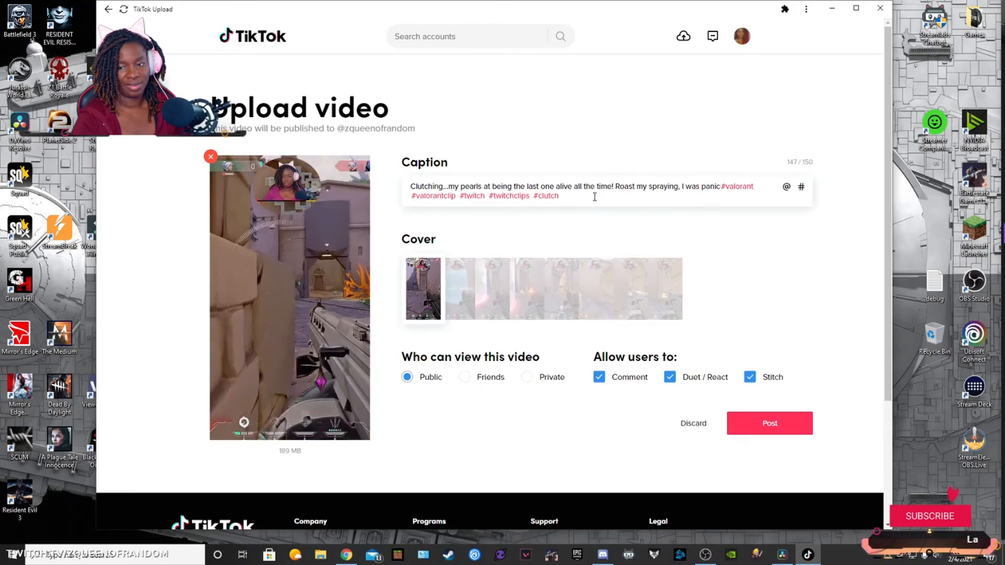
Step: Remove #clutch and shorten the caption text before the hashtags to "Clutching...my pearls. Roast my spraying, butI was panicking."
left_click(595, 197)
key("BackSpace")
key("BackSpace")
key("BackSpace")
key("BackSpace")
key("BackSpace")
key("BackSpace")
key("BackSpace")
key("BackSpace")
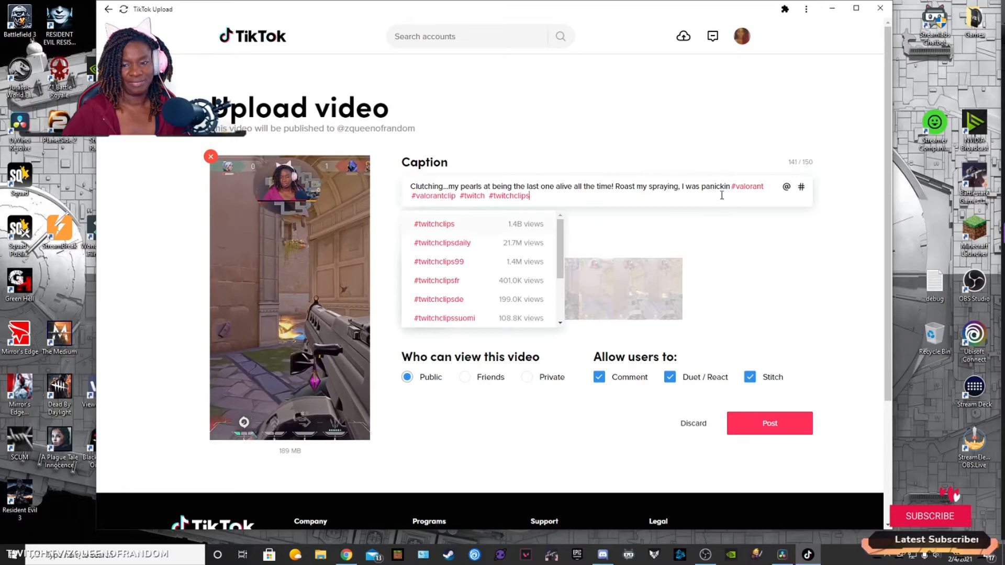
left_click(731, 186)
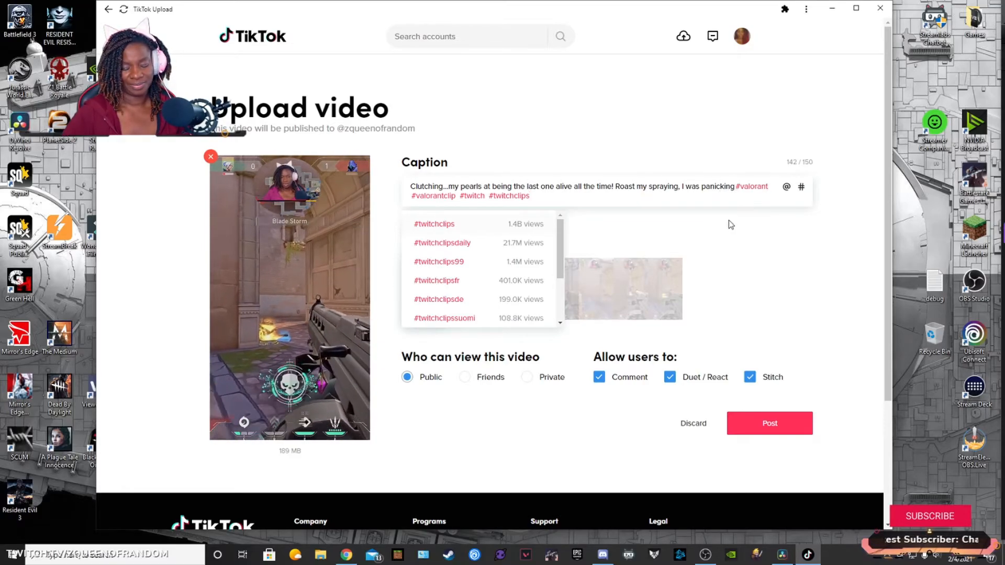
type("g")
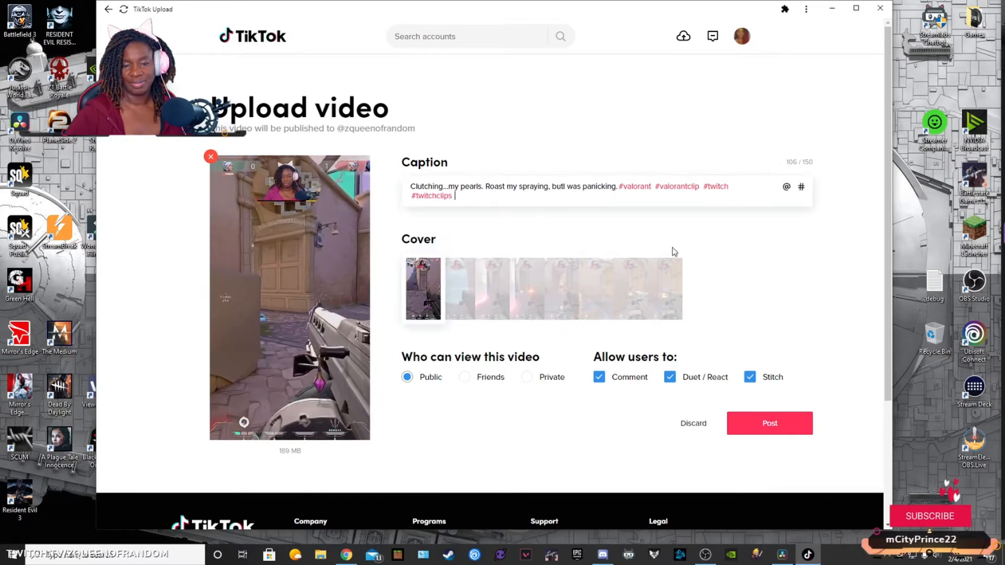
Step: Choose a frame near the end of the clip as the cover, post the video and dismiss the completion dialog
left_click(461, 293)
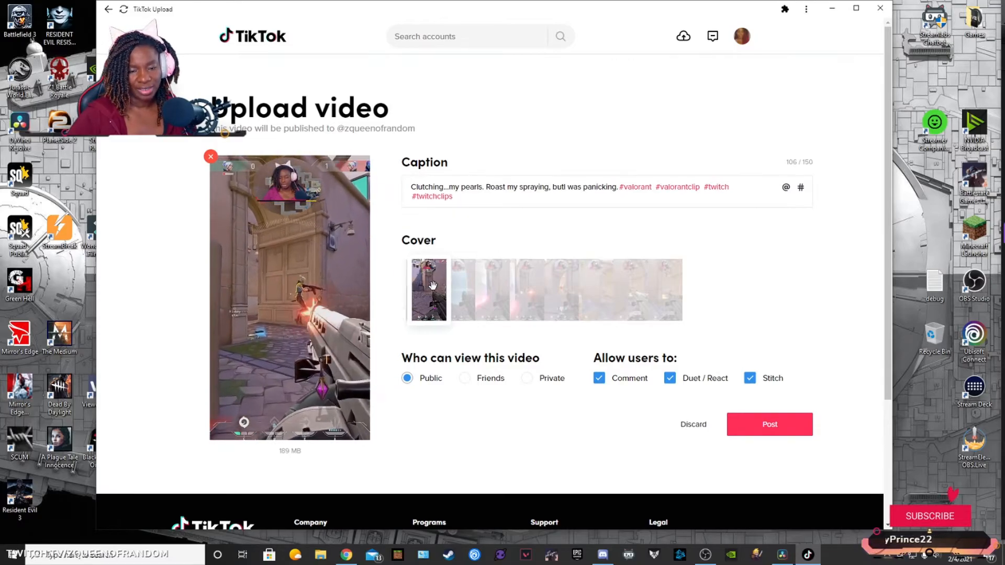
left_click_drag(462, 288, 643, 306)
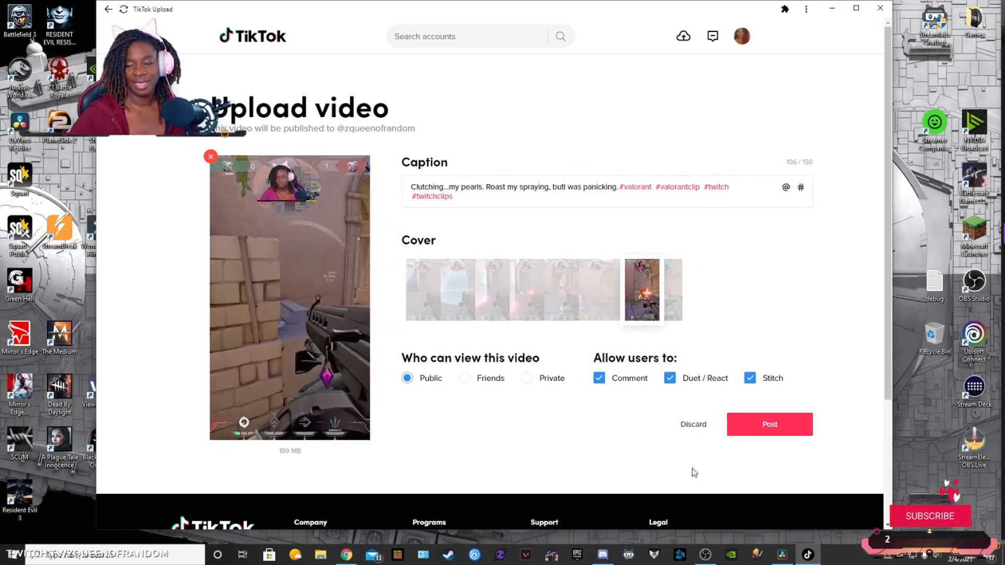
left_click(770, 425)
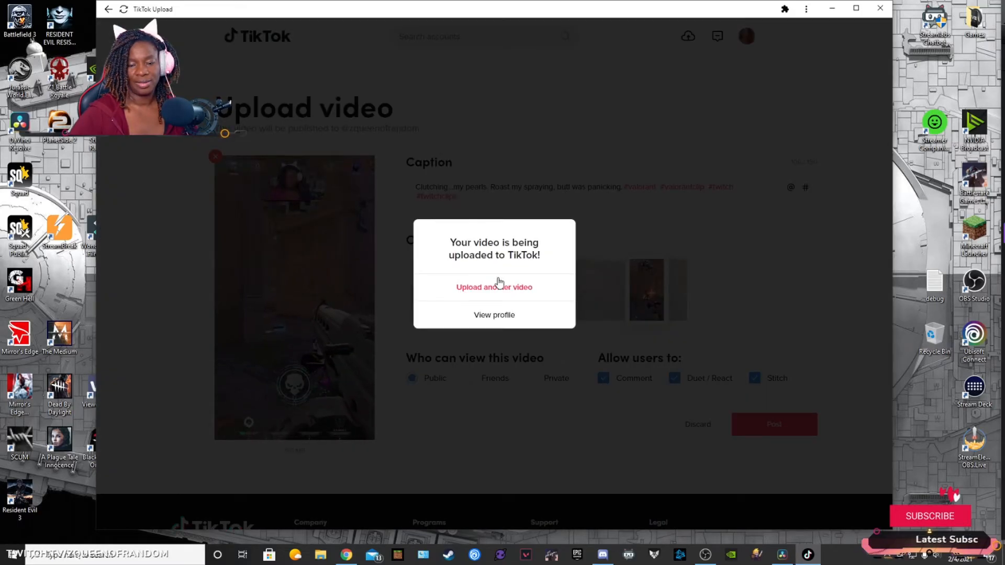
left_click(499, 286)
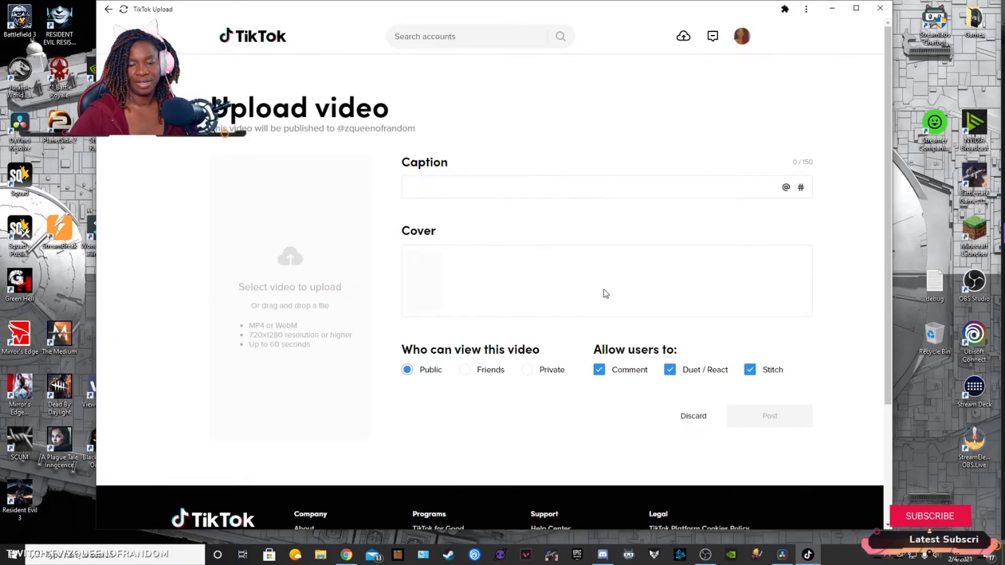
Step: Open the signed-in account's own profile, view the newly posted video and return to the profile
mouse_move(741, 37)
left_click(712, 68)
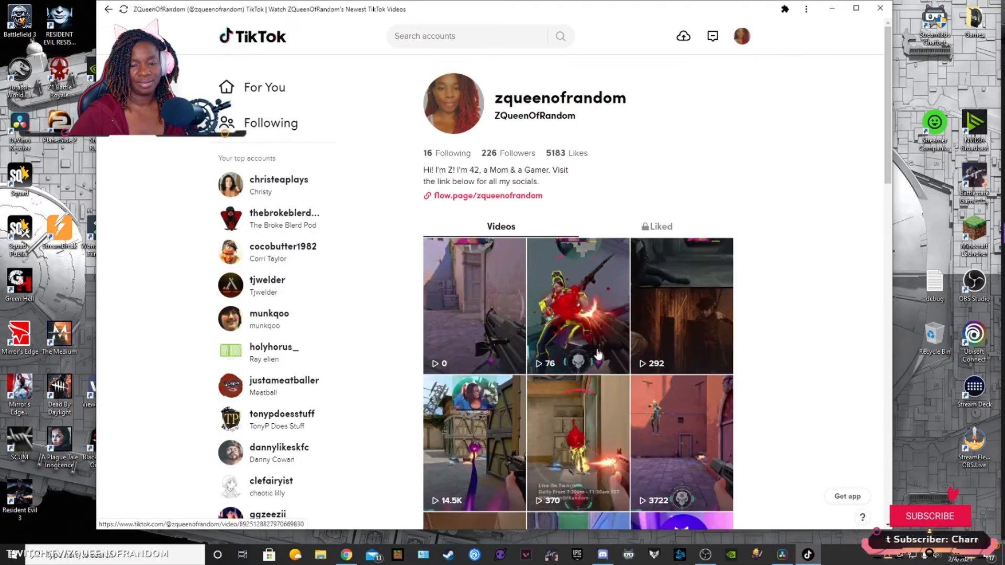
left_click(478, 292)
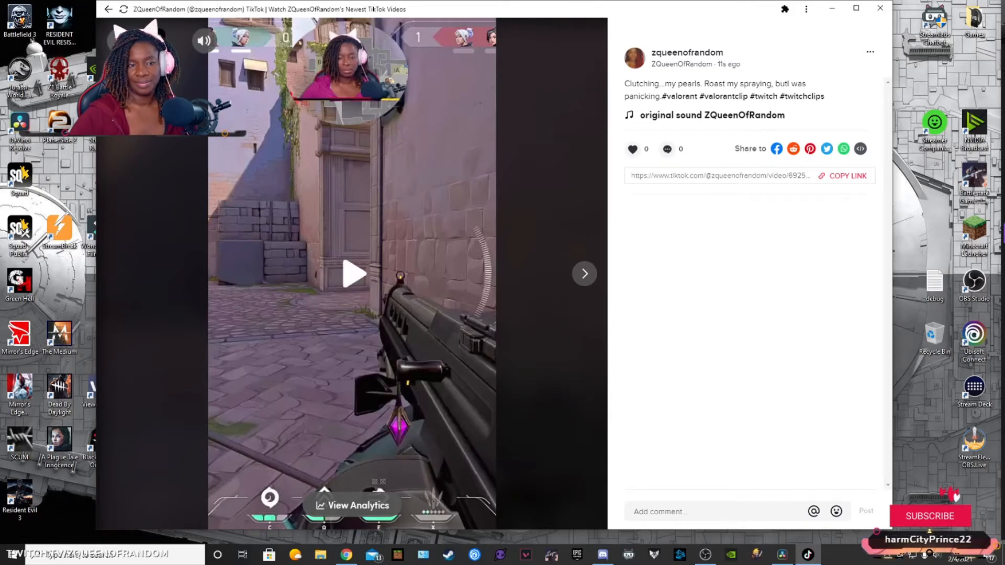
left_click(119, 41)
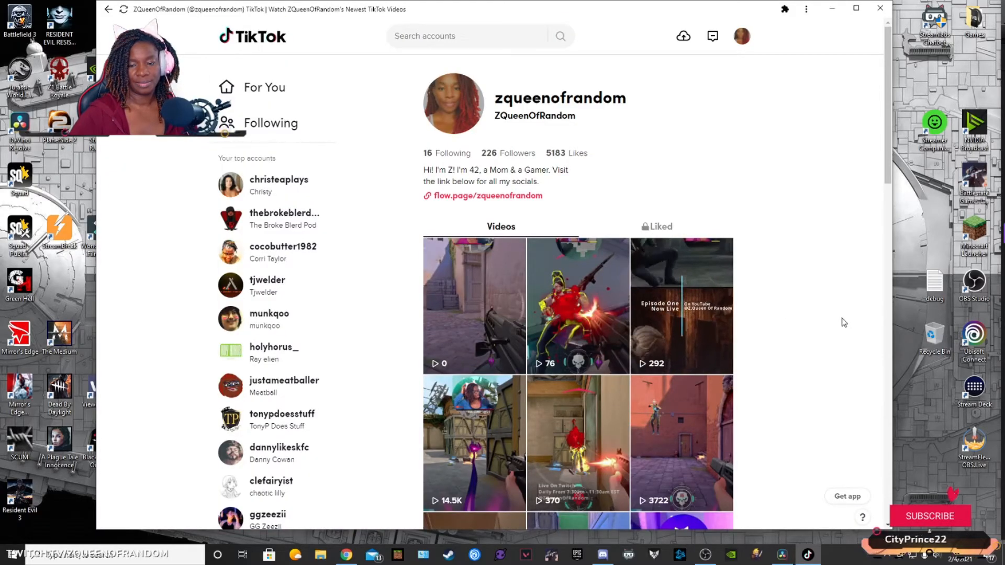
Step: View the 76-view Valorant clip with its sound muted, view the newest post again, and return to the profile
left_click(590, 337)
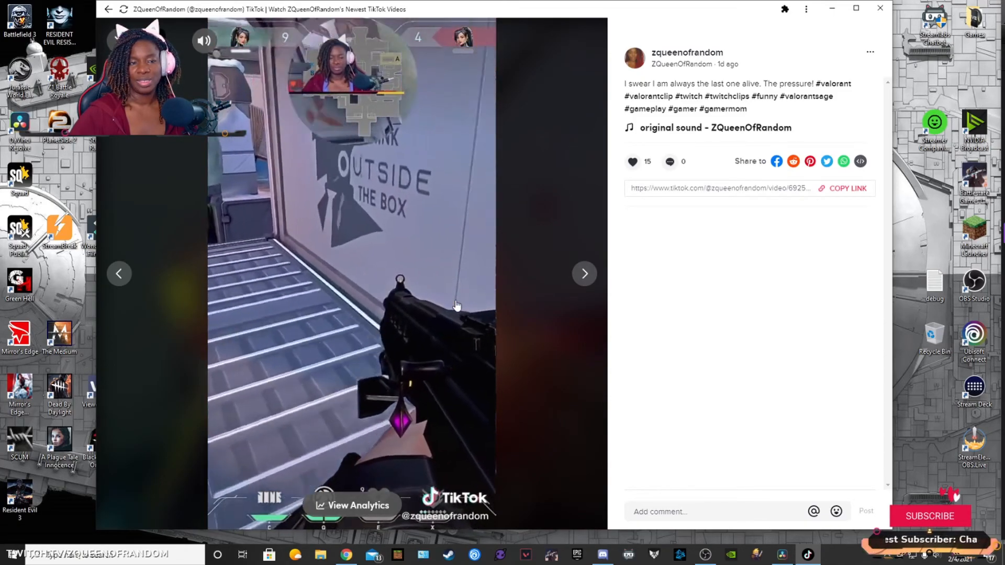
left_click(204, 41)
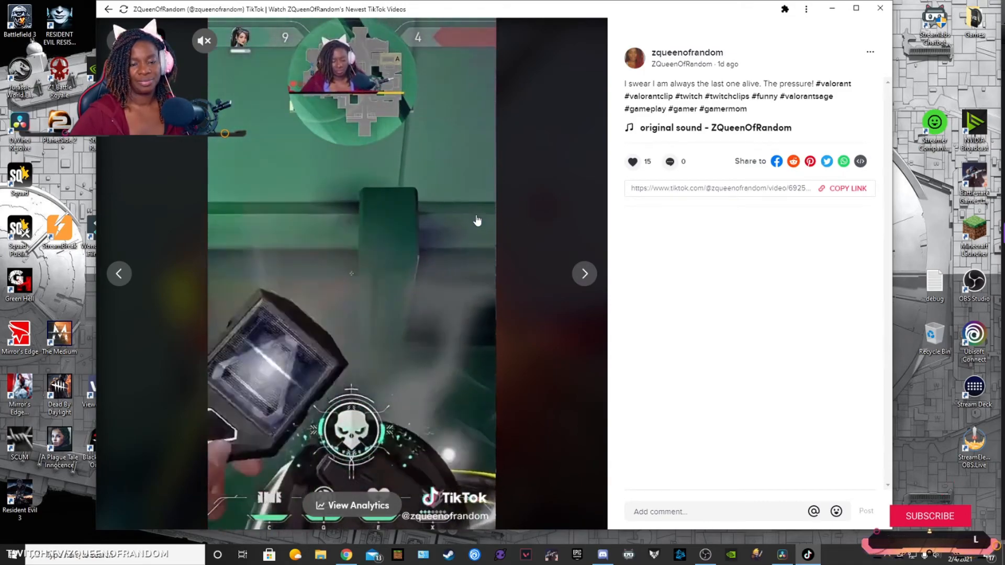
key("Escape")
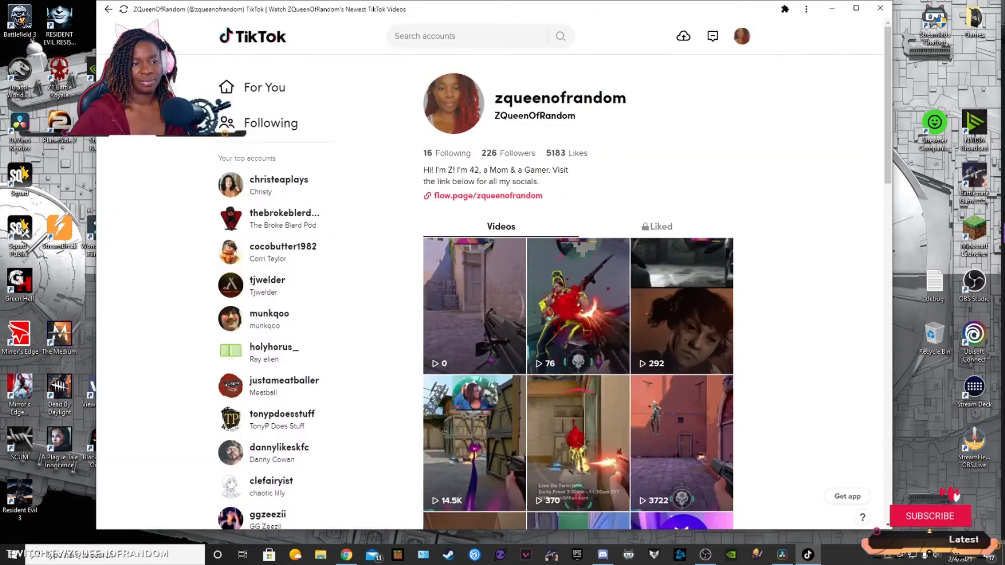
left_click(722, 236)
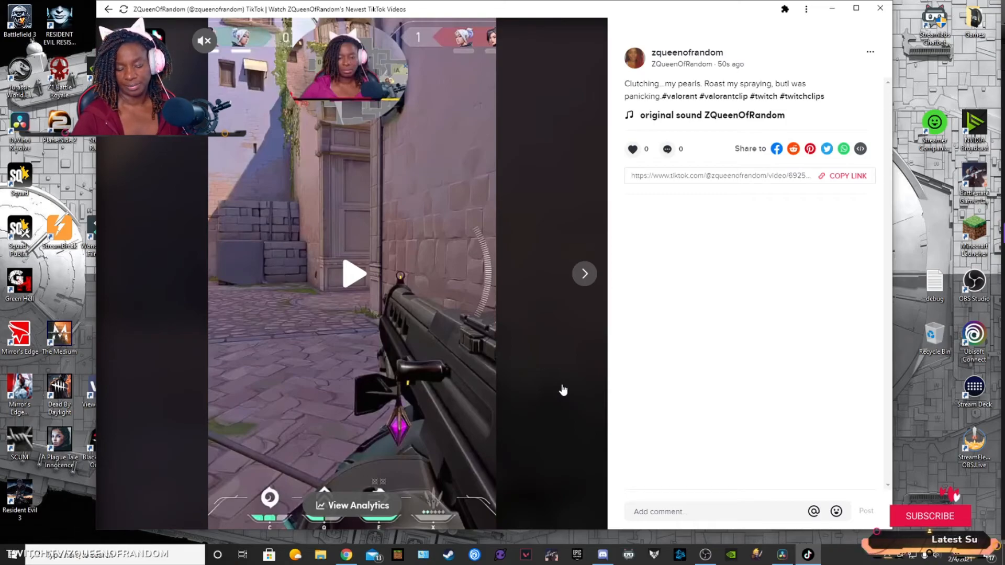
left_click(119, 41)
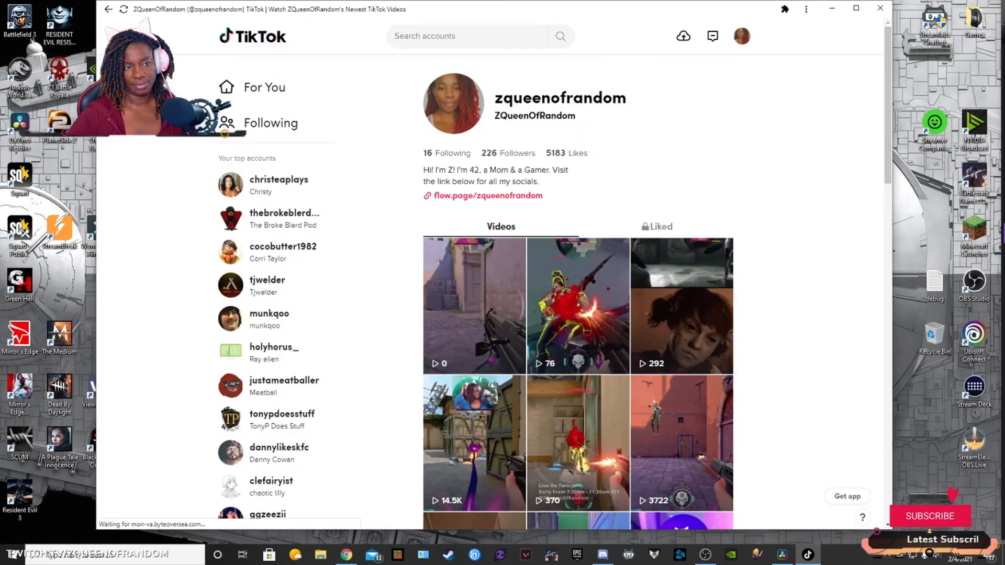